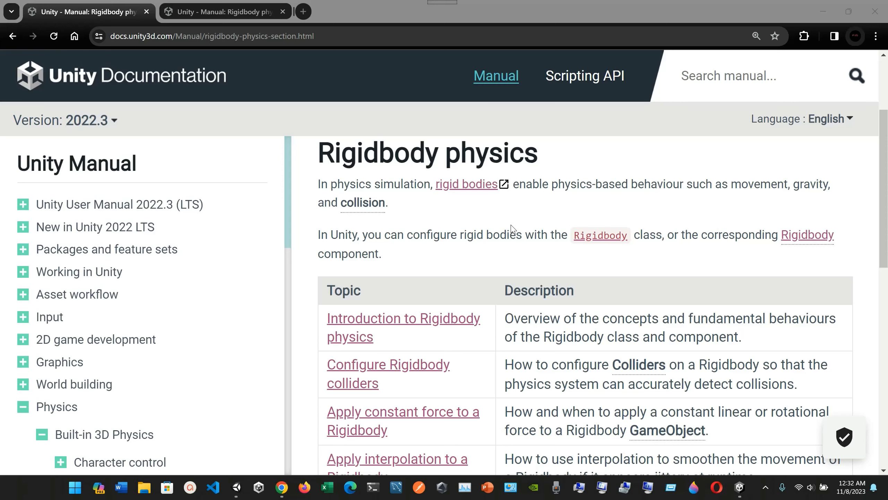
Scroll back to the top of the Rigidbody physics page, then switch to the Unity Editor.
{"action": "scroll", "coordinate": [413, 234], "scroll_direction": "up", "scroll_amount": 1}
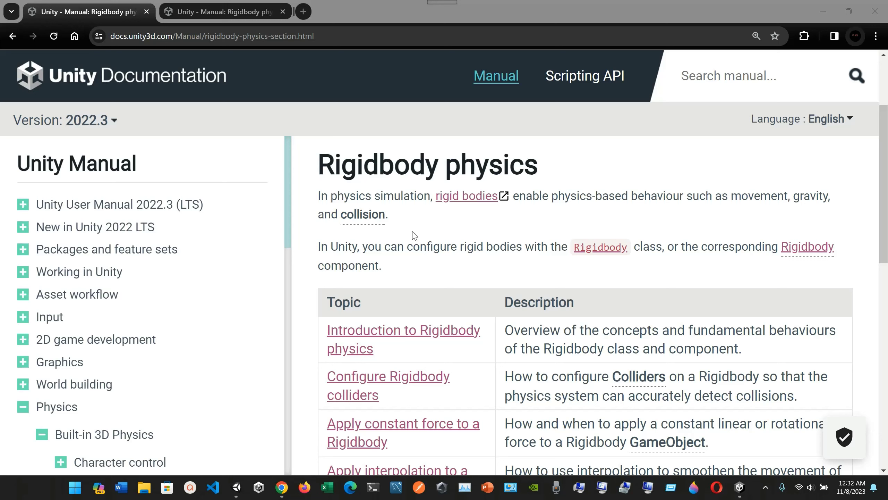
{"action": "left_click", "coordinate": [237, 487]}
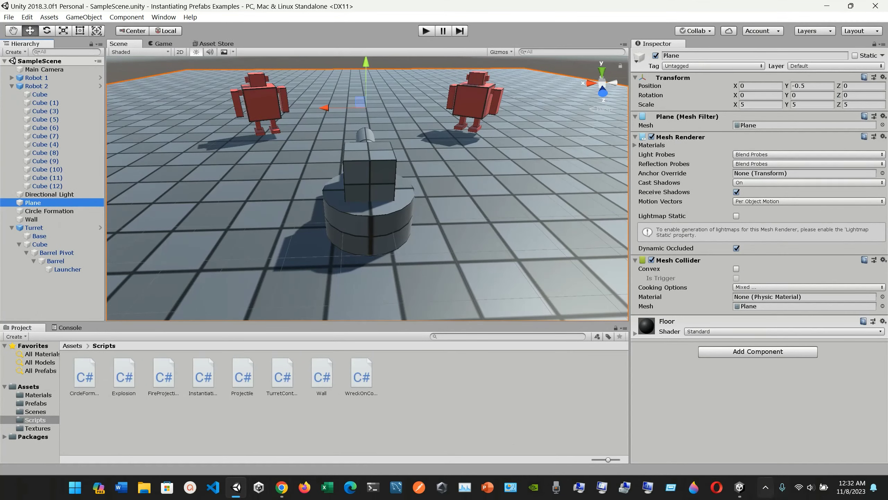
Bring up the Wheel collider project and start Play mode in the Game view.
{"action": "left_click", "coordinate": [741, 487]}
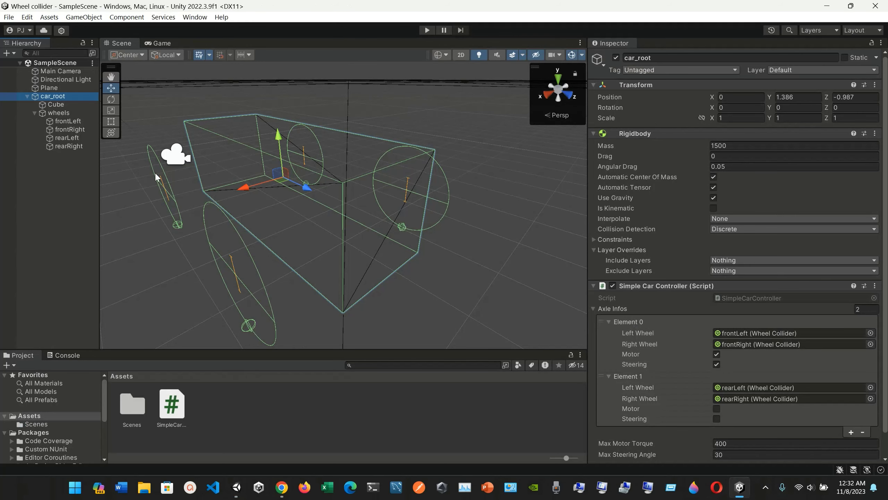
{"action": "left_click", "coordinate": [162, 43]}
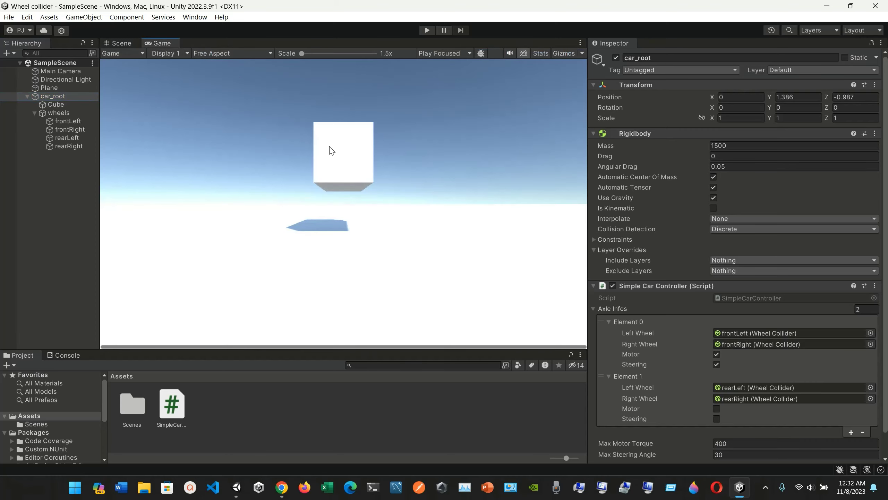
{"action": "left_click", "coordinate": [427, 30]}
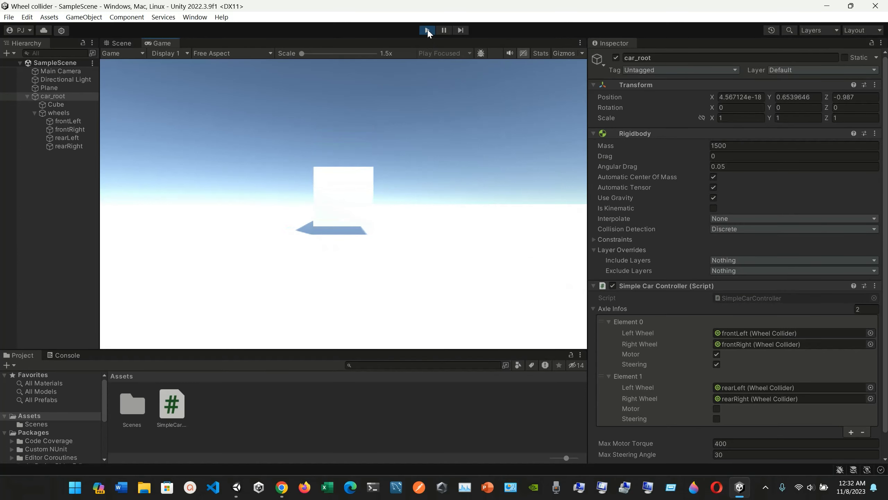
Drive the car in reverse and forward with the arrow keys, steering both ways, then stop Play mode.
{"action": "key", "text": "Down"}
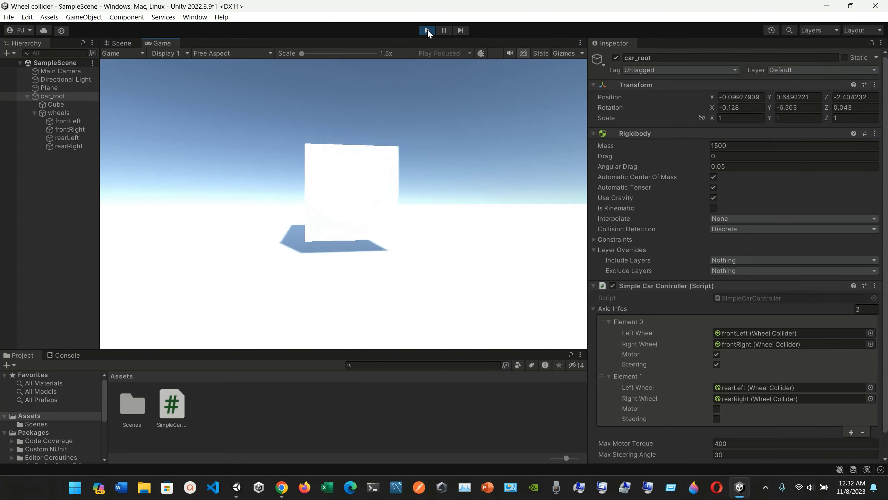
{"action": "key", "text": "Right"}
{"action": "key", "text": "Left"}
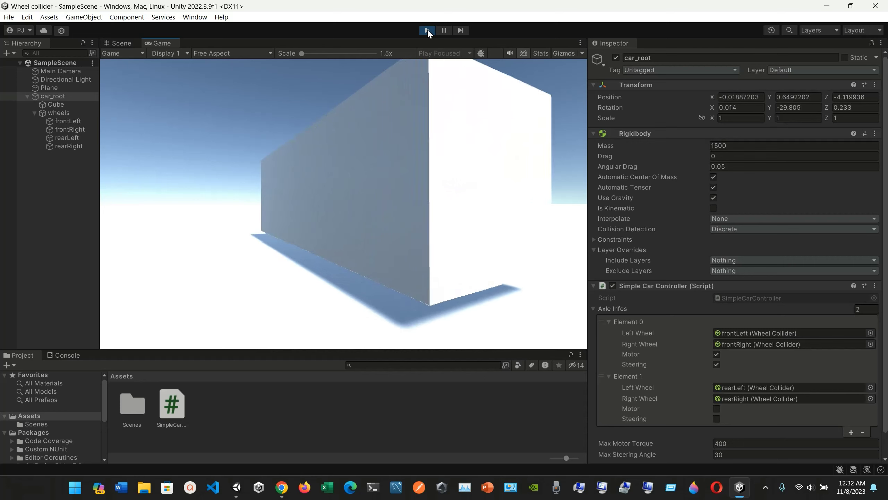
{"action": "key", "text": "Up"}
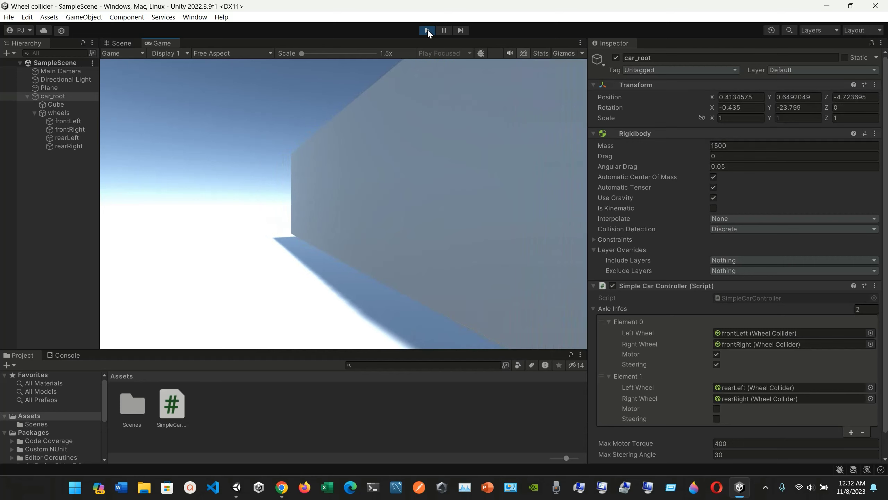
{"action": "key", "text": "Left"}
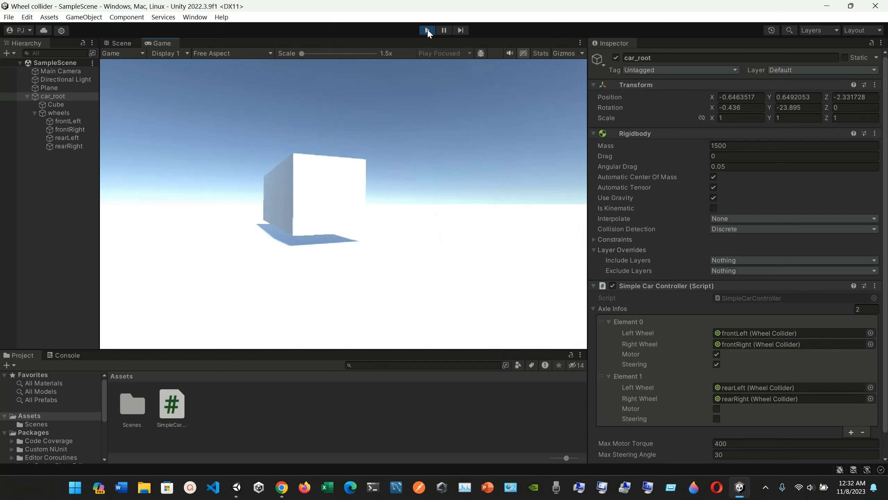
{"action": "key", "text": "Right"}
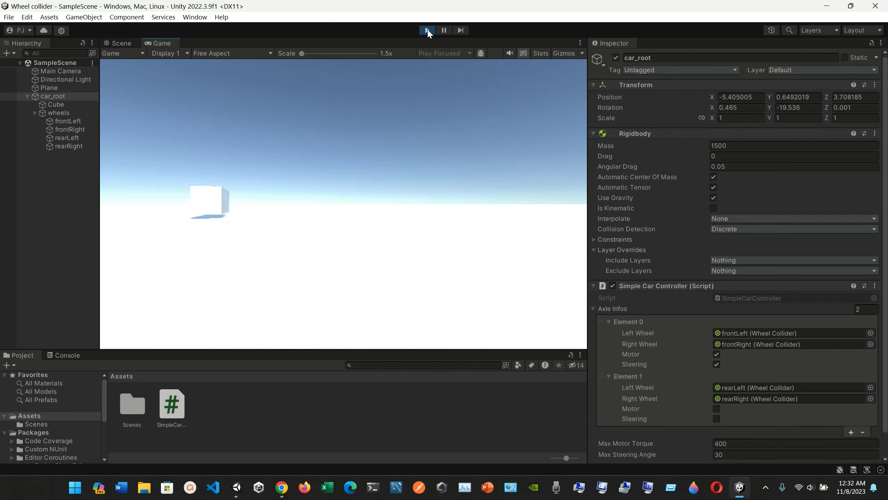
{"action": "left_click", "coordinate": [428, 30]}
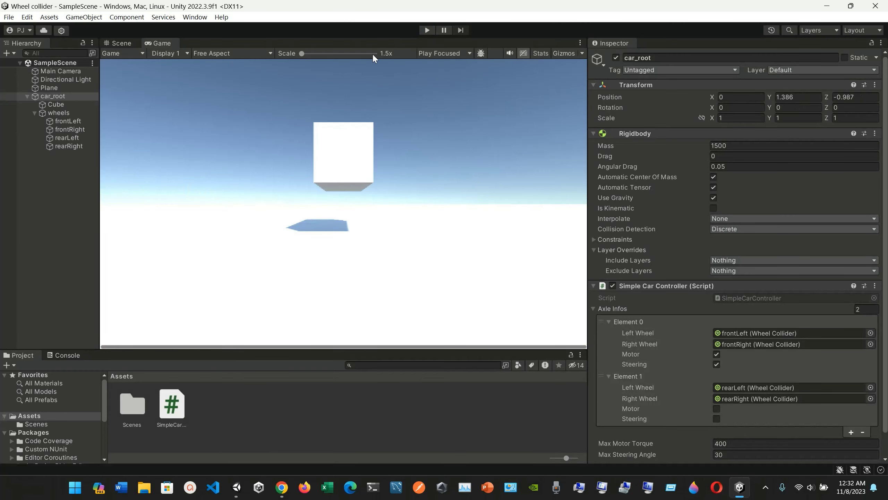
In the Scene view, select car_root and review its Interpolate (kept None) and Collision Detection options.
{"action": "left_click", "coordinate": [118, 42]}
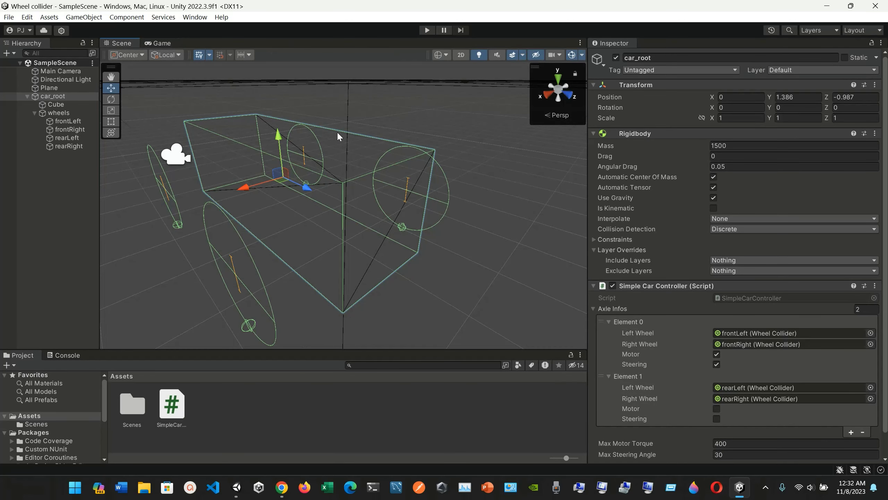
{"action": "left_click", "coordinate": [66, 96]}
{"action": "left_click", "coordinate": [741, 220]}
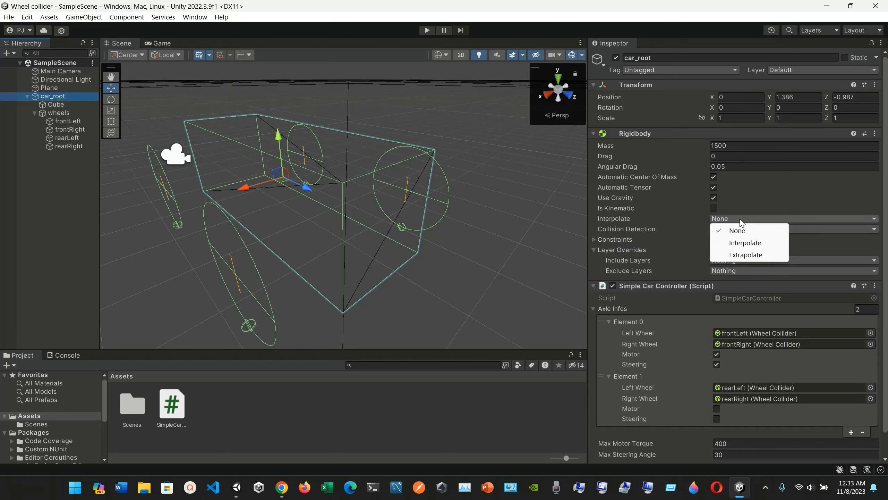
{"action": "left_click", "coordinate": [769, 220]}
{"action": "left_click", "coordinate": [786, 211]}
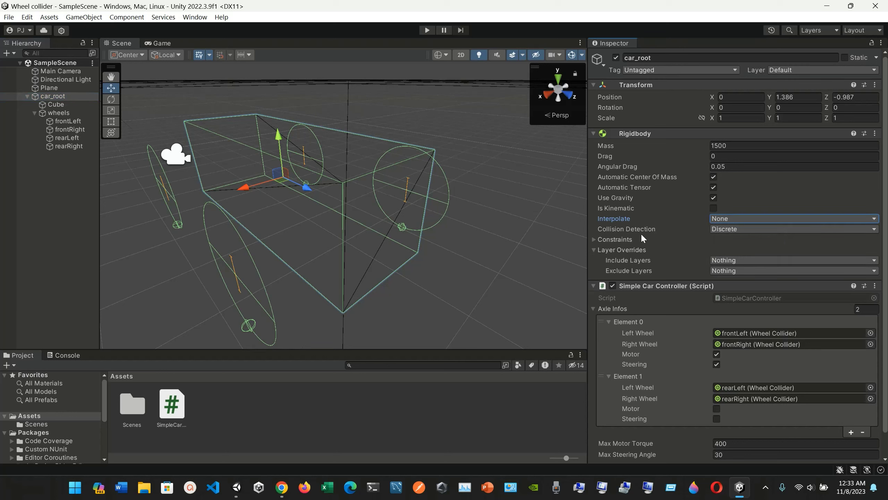
{"action": "left_click", "coordinate": [723, 230]}
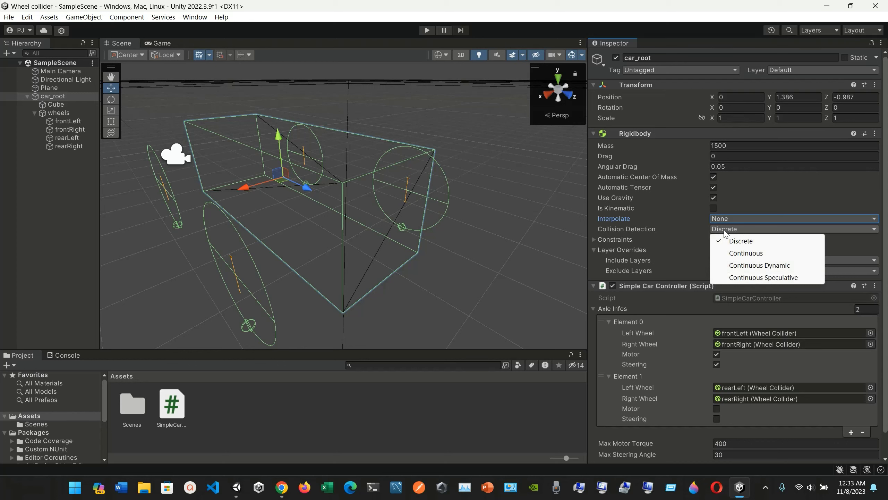
Expand the Rigidbody Constraints and check the Include and Exclude Layers, leaving both at Nothing.
{"action": "left_click", "coordinate": [666, 238]}
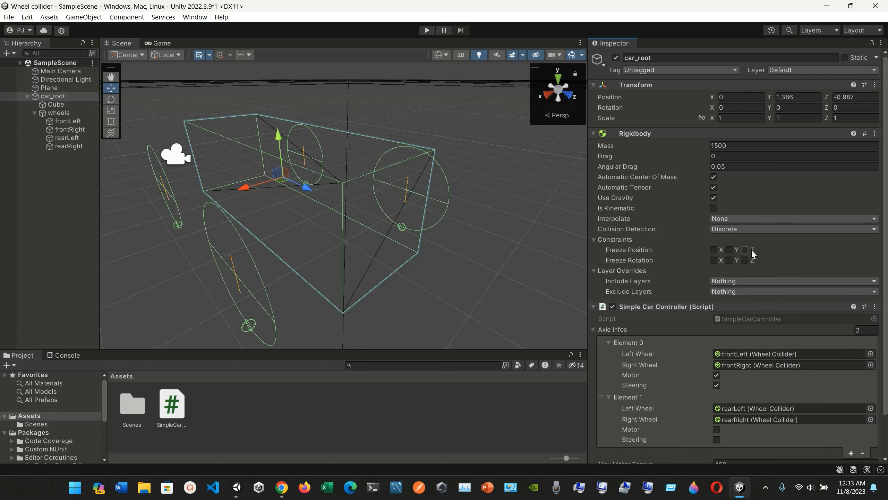
{"action": "scroll", "coordinate": [631, 275], "scroll_direction": "down", "scroll_amount": 1}
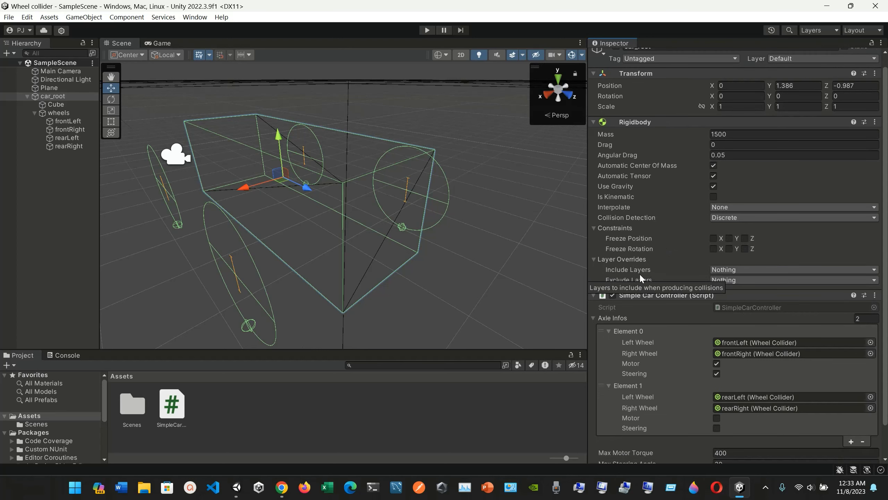
{"action": "scroll", "coordinate": [703, 261], "scroll_direction": "down", "scroll_amount": 1}
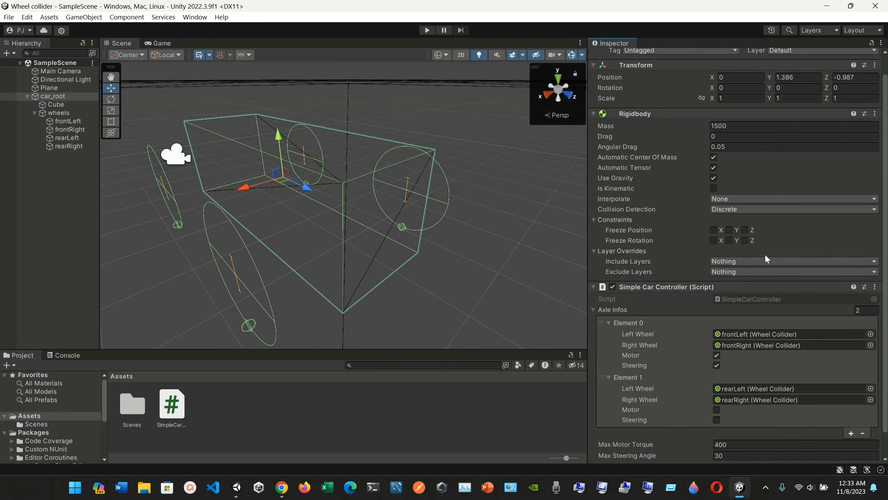
{"action": "left_click", "coordinate": [739, 262]}
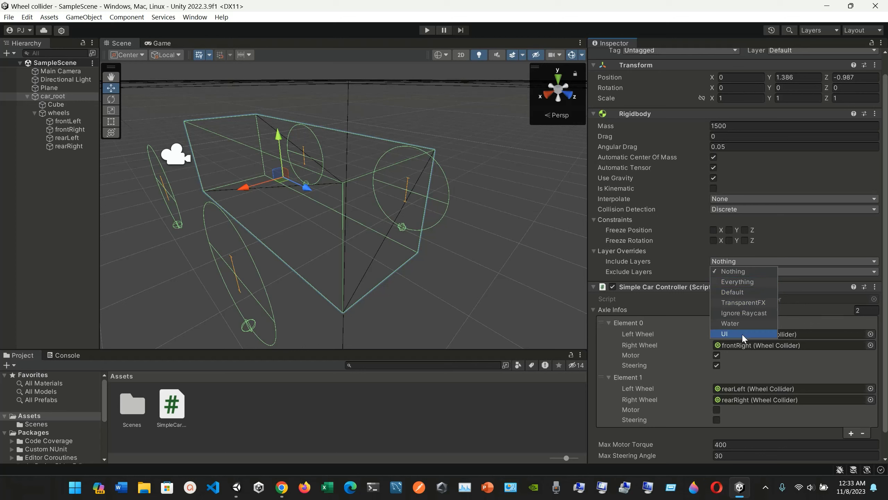
{"action": "left_click", "coordinate": [661, 272]}
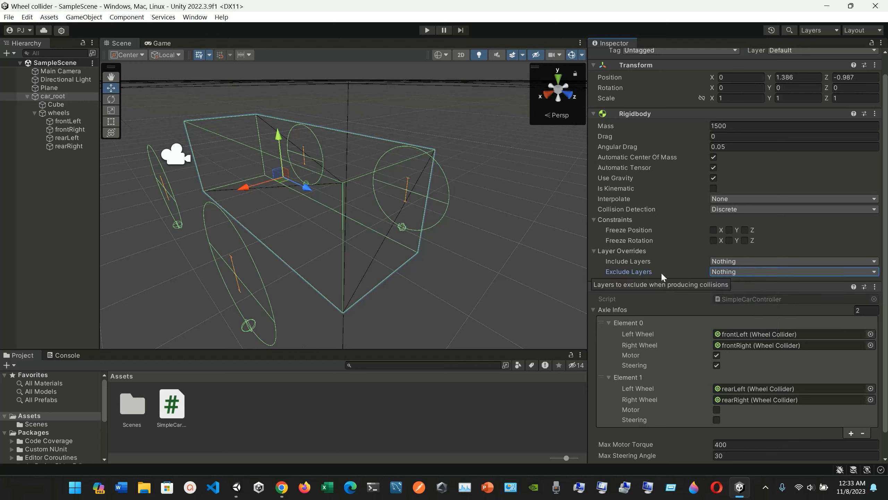
{"action": "left_click", "coordinate": [715, 273]}
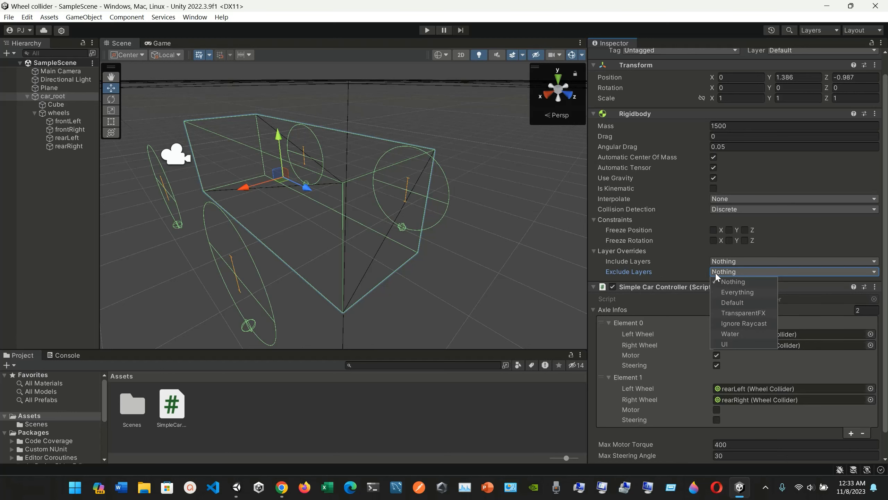
{"action": "left_click", "coordinate": [694, 271]}
{"action": "scroll", "coordinate": [652, 170], "scroll_direction": "up", "scroll_amount": 2}
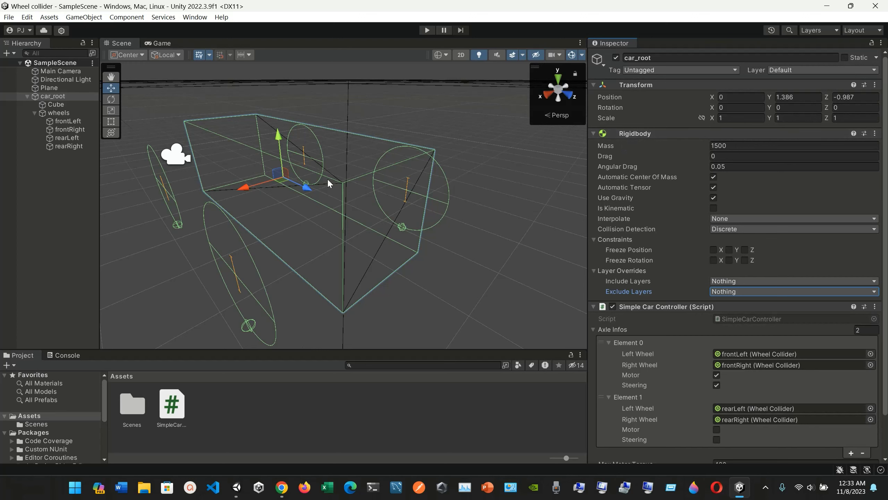
Select the Cube and car_root, orbit and zoom around the car, then return to the Rigidbody manual in Chrome.
{"action": "left_click", "coordinate": [314, 184]}
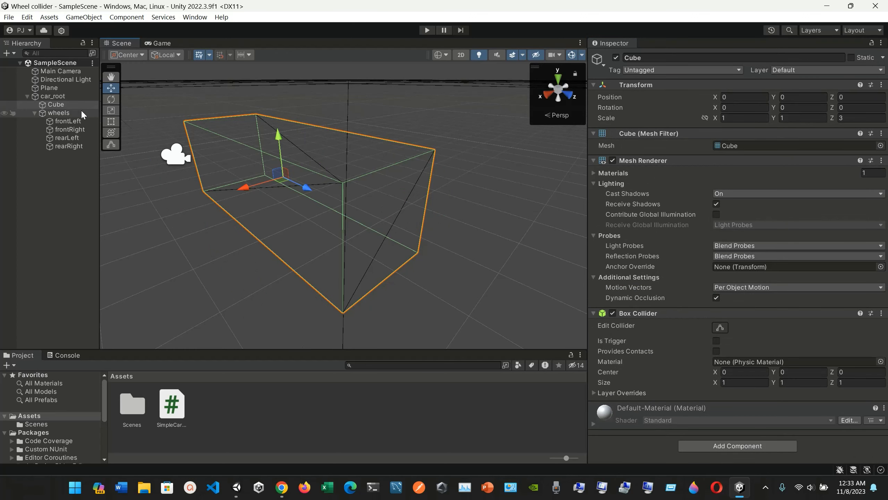
{"action": "left_click", "coordinate": [55, 97]}
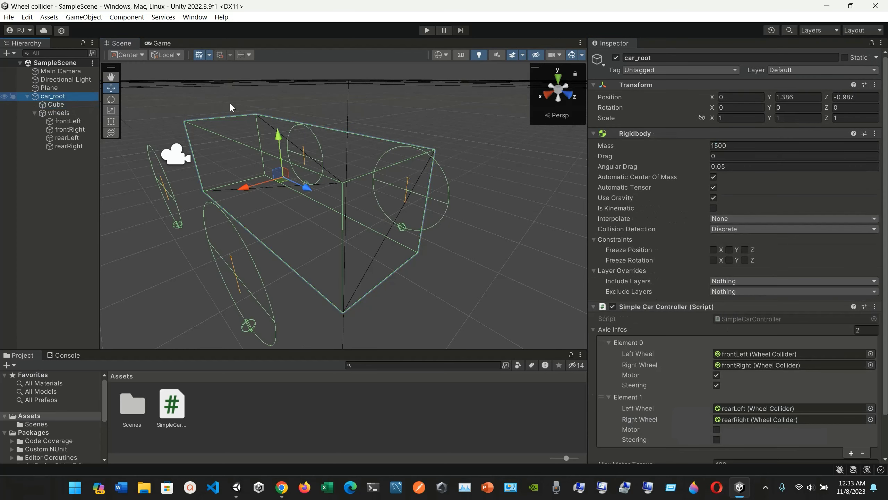
{"action": "left_click_drag", "start_coordinate": [526, 206], "coordinate": [482, 257], "text": "alt"}
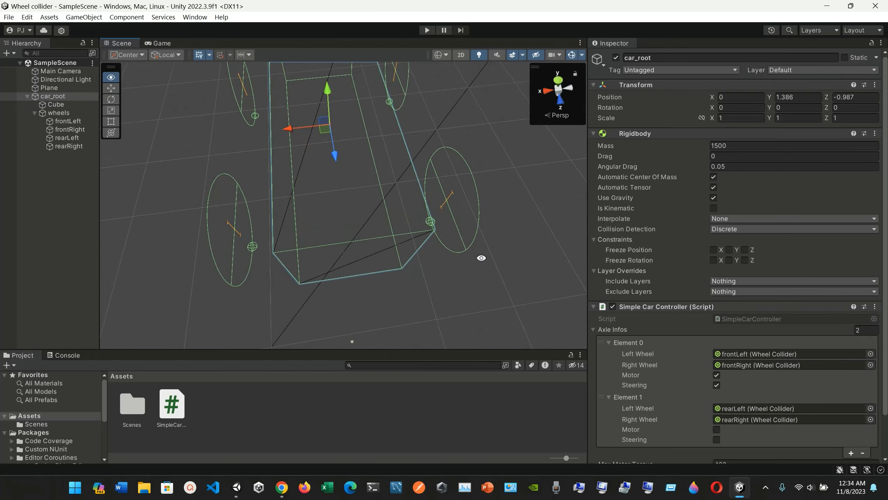
{"action": "scroll", "coordinate": [482, 258], "scroll_direction": "down", "scroll_amount": 3}
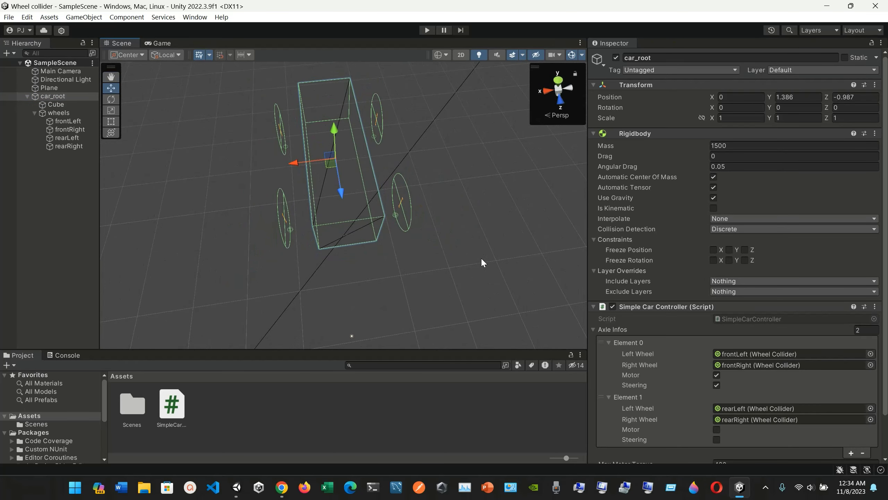
{"action": "left_click_drag", "start_coordinate": [483, 260], "coordinate": [479, 125], "text": "alt"}
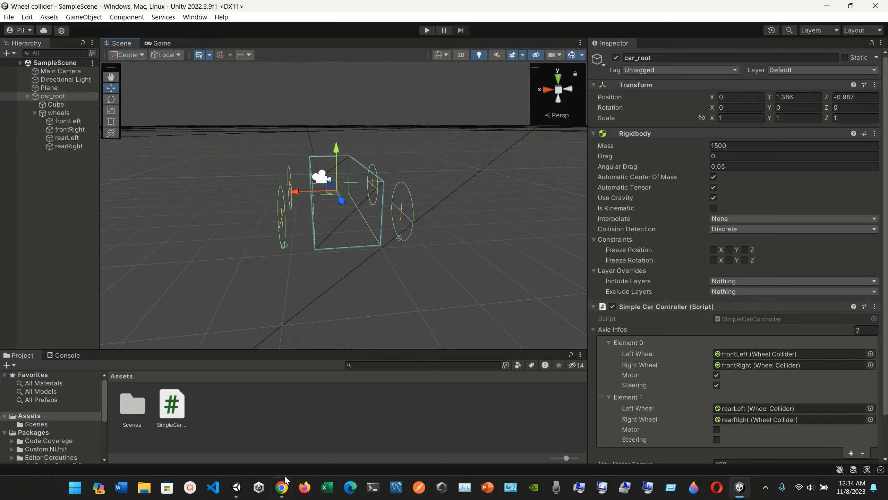
{"action": "left_click", "coordinate": [283, 487]}
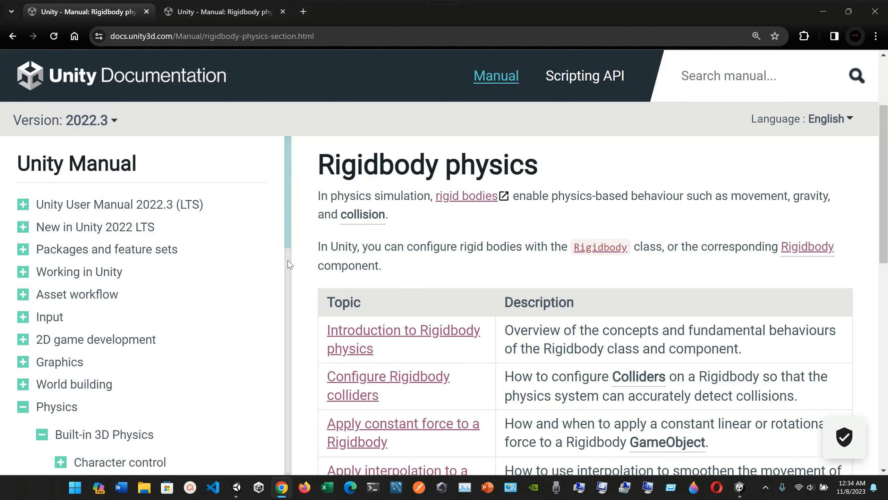
Scroll down through the Rigidbody physics topic table to the bottom of the page.
{"action": "scroll", "coordinate": [288, 264], "scroll_direction": "down", "scroll_amount": 3}
{"action": "scroll", "coordinate": [357, 285], "scroll_direction": "down", "scroll_amount": 3}
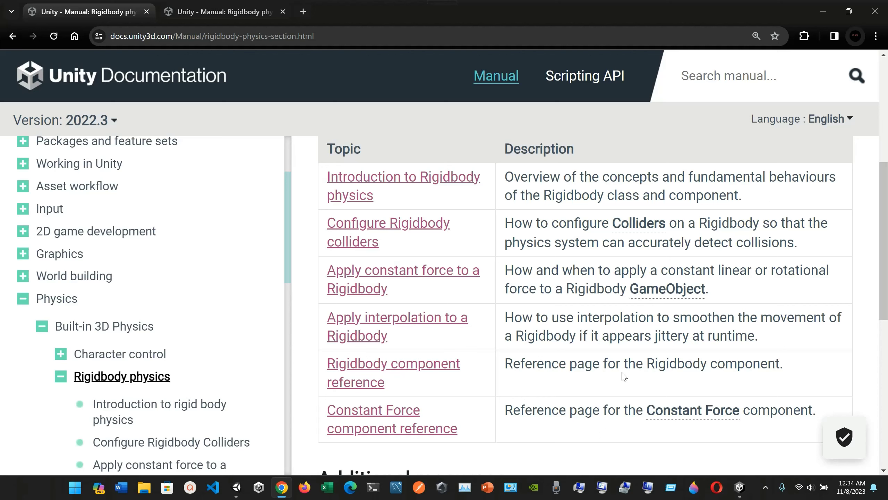
{"action": "scroll", "coordinate": [623, 377], "scroll_direction": "down", "scroll_amount": 1}
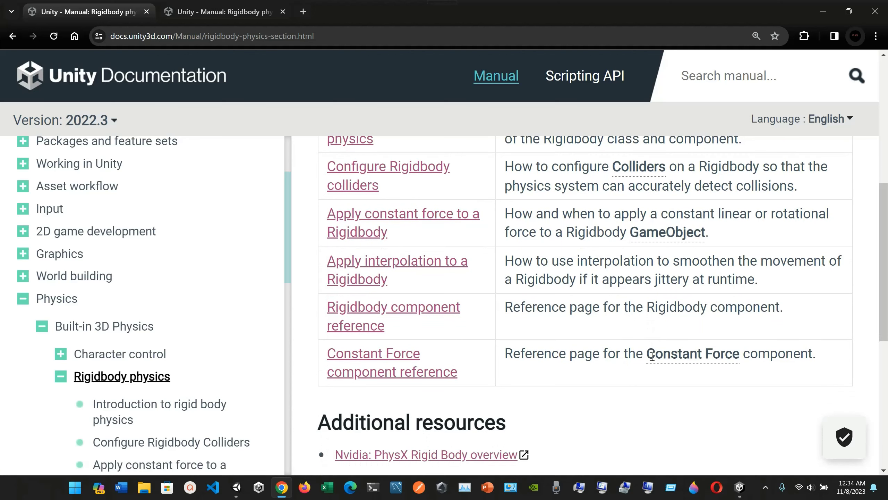
{"action": "scroll", "coordinate": [698, 386], "scroll_direction": "down", "scroll_amount": 3}
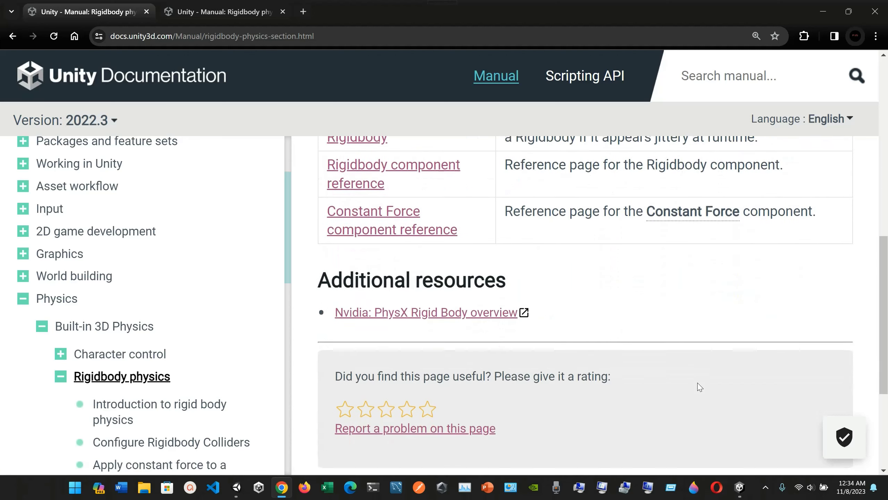
{"action": "scroll", "coordinate": [698, 386], "scroll_direction": "down", "scroll_amount": 2}
Open Introduction to rigid body physics, scroll through it, then bring the Wheel collider editor forward.
{"action": "left_click", "coordinate": [827, 407]}
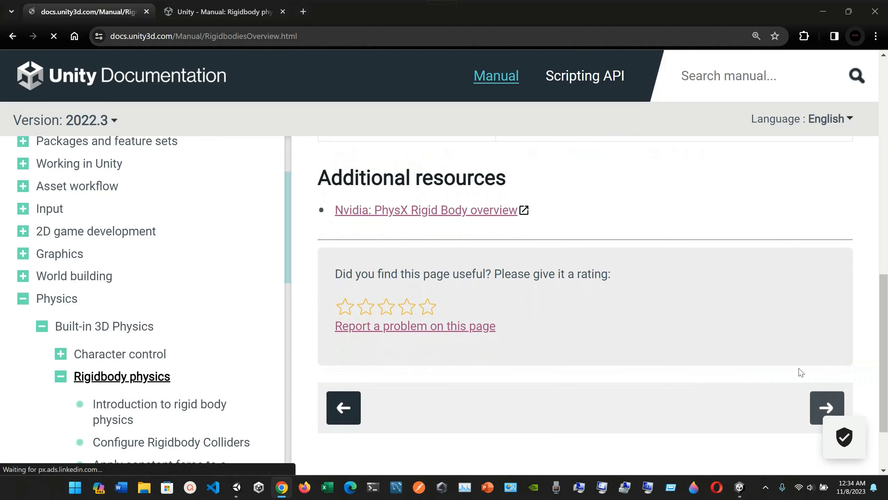
{"action": "scroll", "coordinate": [586, 291], "scroll_direction": "down", "scroll_amount": 2}
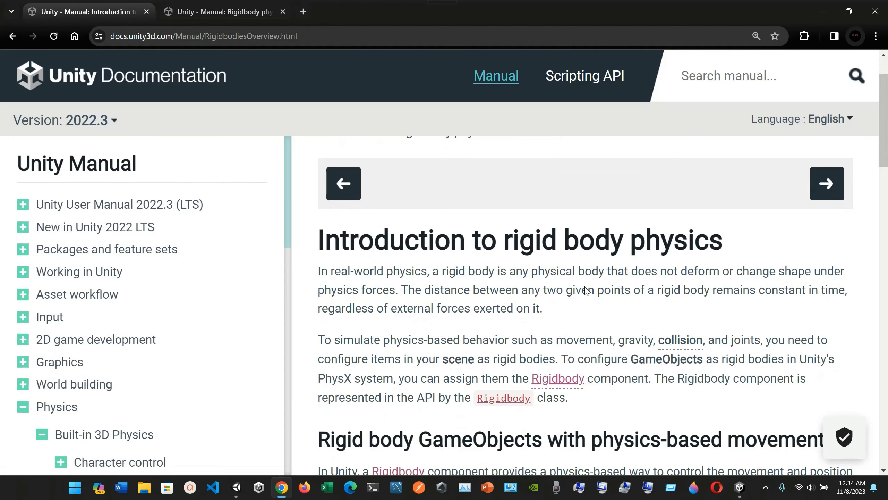
{"action": "scroll", "coordinate": [586, 290], "scroll_direction": "down", "scroll_amount": 2}
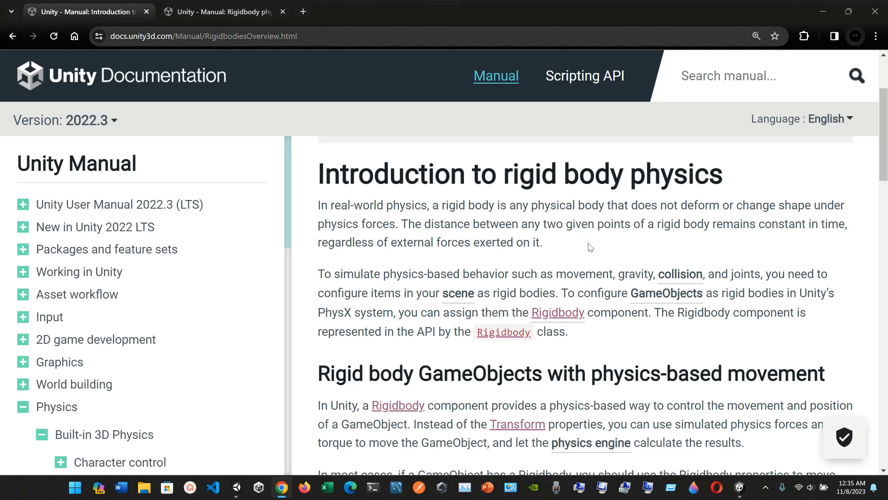
{"action": "scroll", "coordinate": [590, 247], "scroll_direction": "down", "scroll_amount": 3}
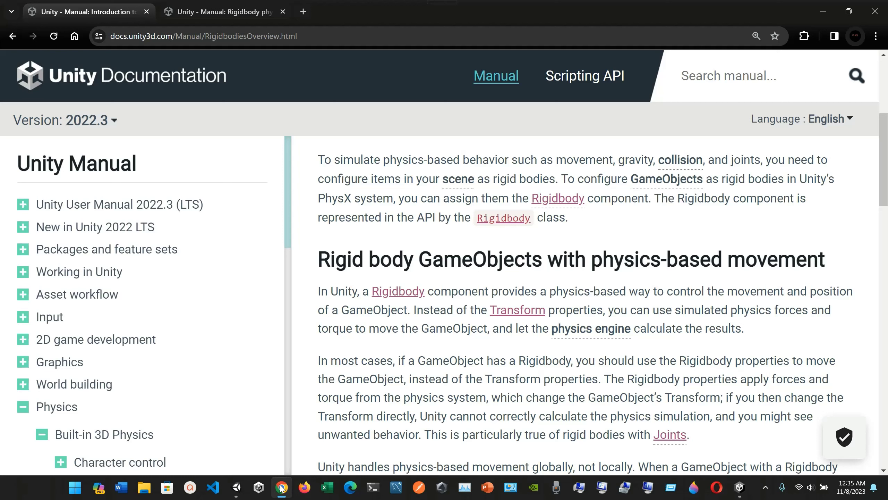
{"action": "left_click", "coordinate": [255, 491]}
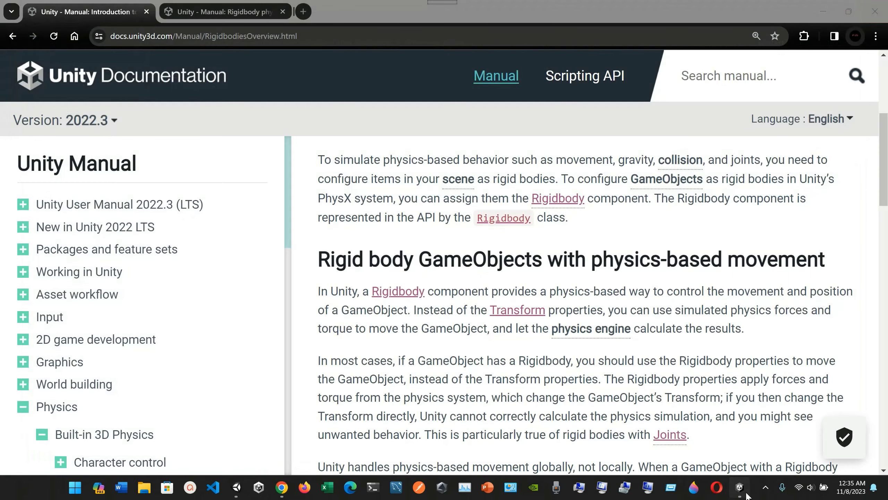
{"action": "left_click", "coordinate": [744, 491]}
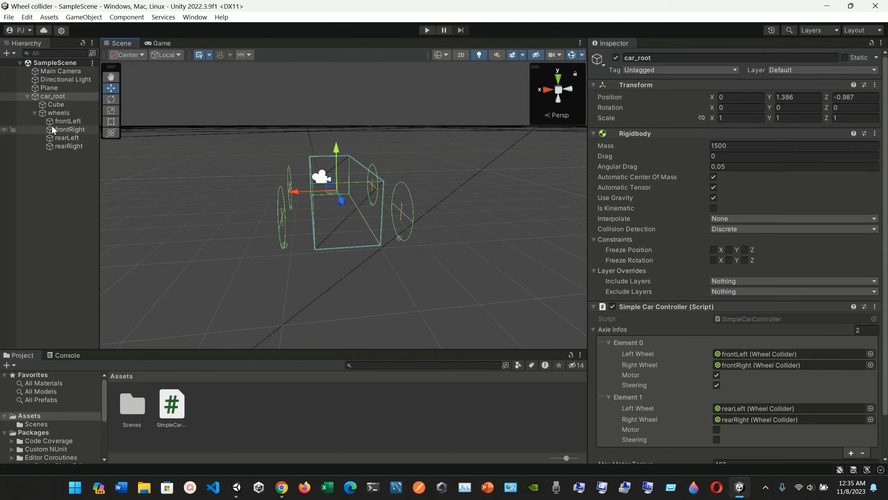
{"action": "left_click", "coordinate": [56, 105]}
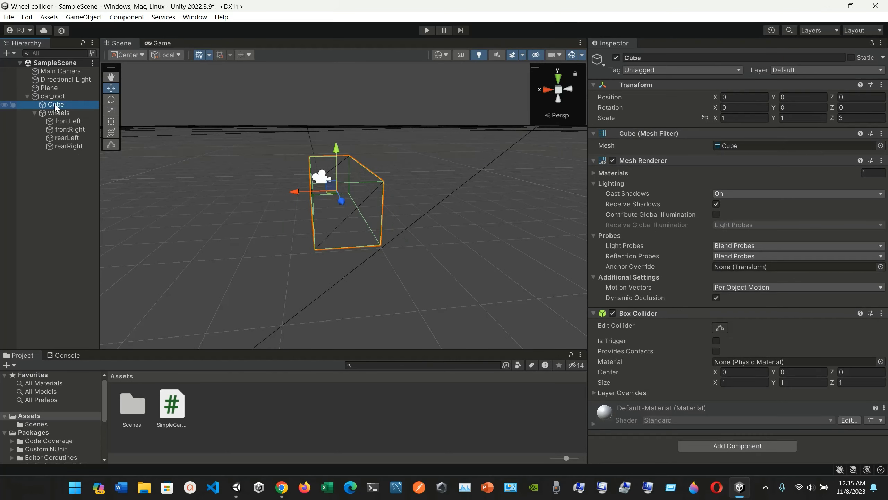
{"action": "left_click", "coordinate": [59, 112]}
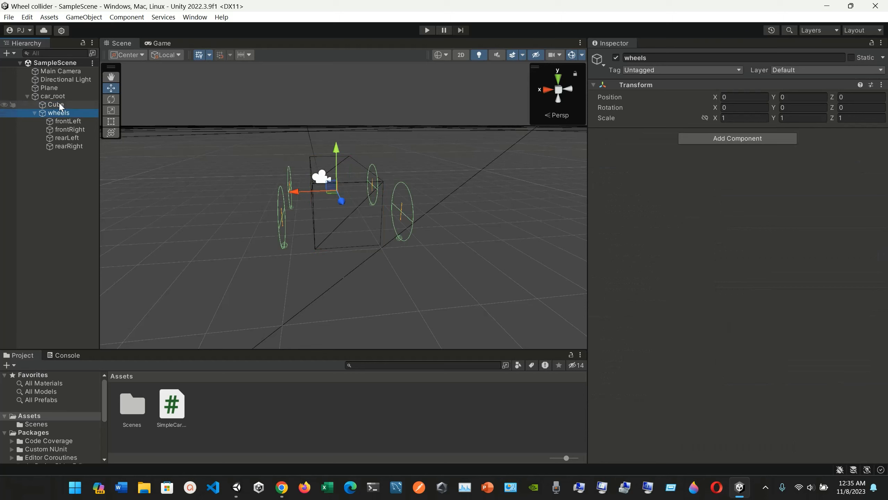
{"action": "left_click", "coordinate": [60, 105]}
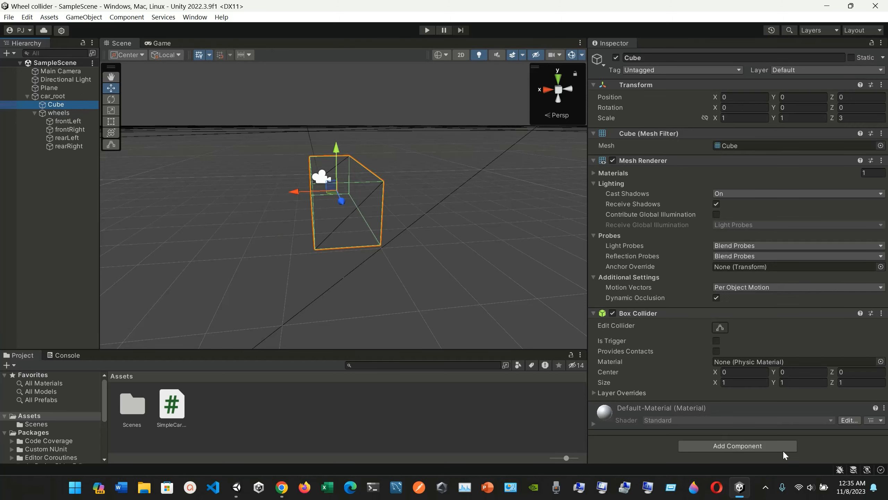
{"action": "left_click", "coordinate": [768, 448]}
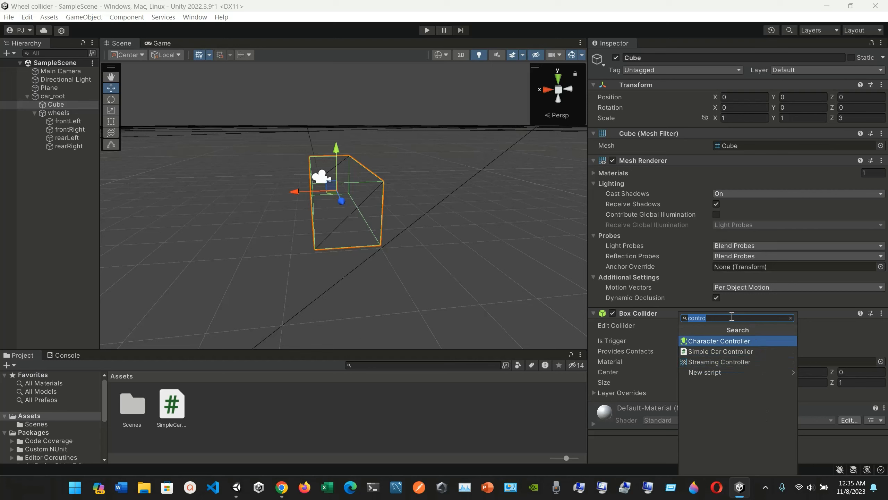
{"action": "key", "text": "BackSpace"}
{"action": "type", "text": "re"}
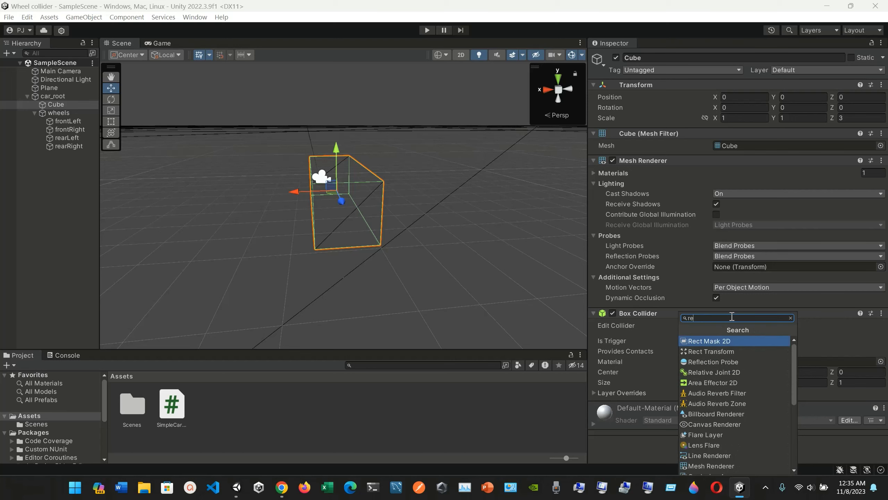
{"action": "key", "text": "BackSpace"}
{"action": "type", "text": "i"}
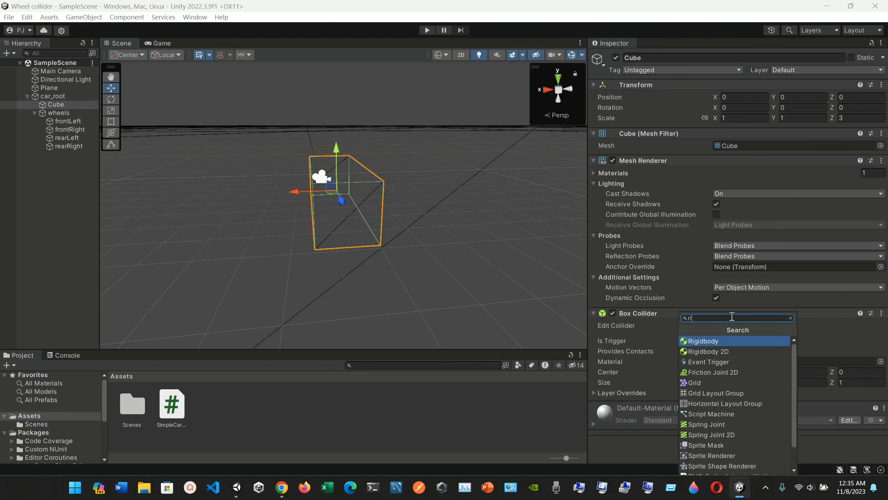
{"action": "key", "text": "BackSpace"}
{"action": "key", "text": "BackSpace"}
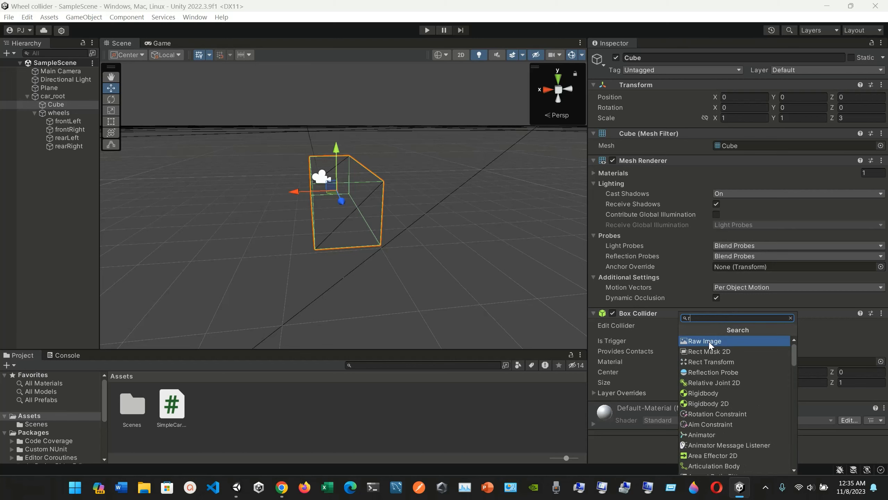
{"action": "left_click", "coordinate": [35, 208]}
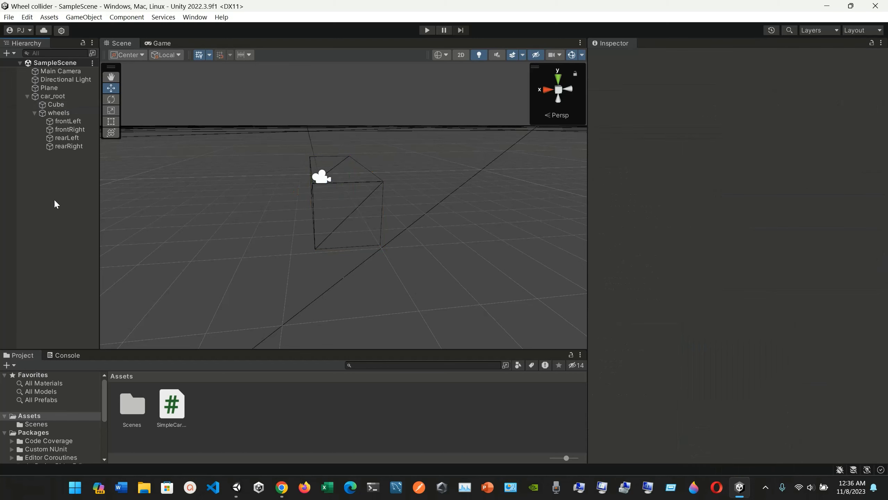
Select Cube, then car_root, and scroll its Rigidbody (mass 1500) and Simple Car Controller (torque 400, steering 30).
{"action": "left_click", "coordinate": [61, 105]}
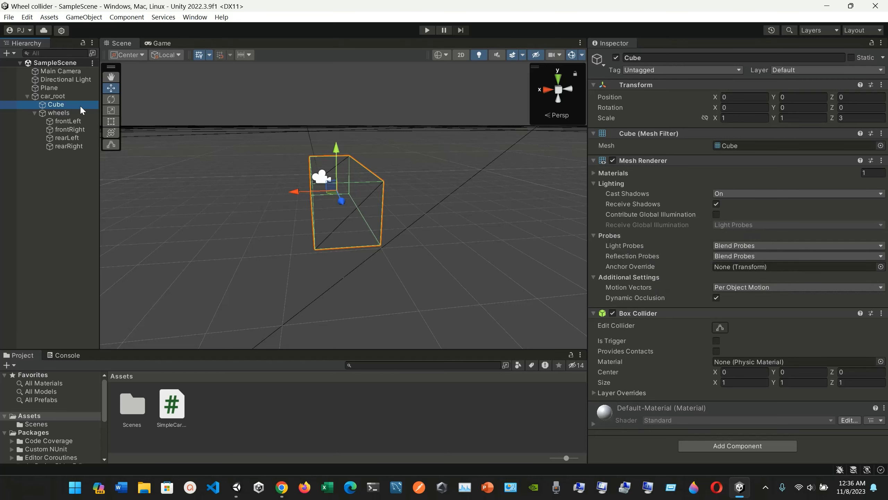
{"action": "left_click", "coordinate": [65, 96]}
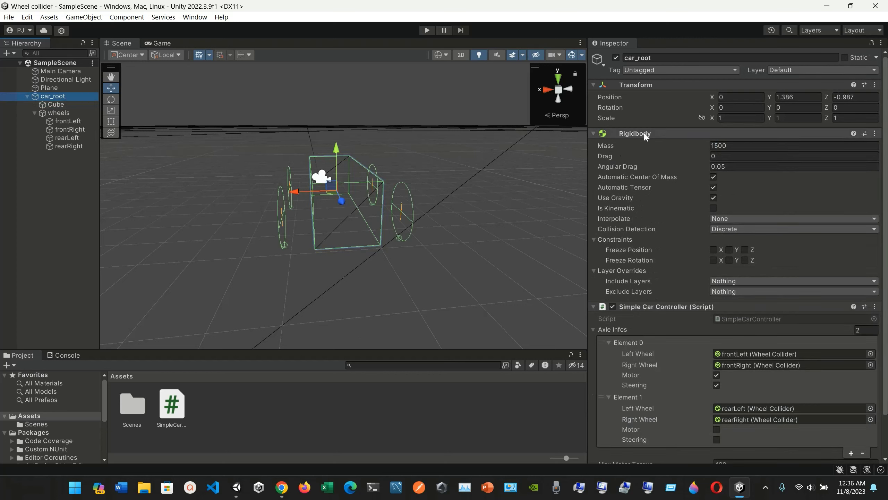
{"action": "scroll", "coordinate": [644, 253], "scroll_direction": "down", "scroll_amount": 2}
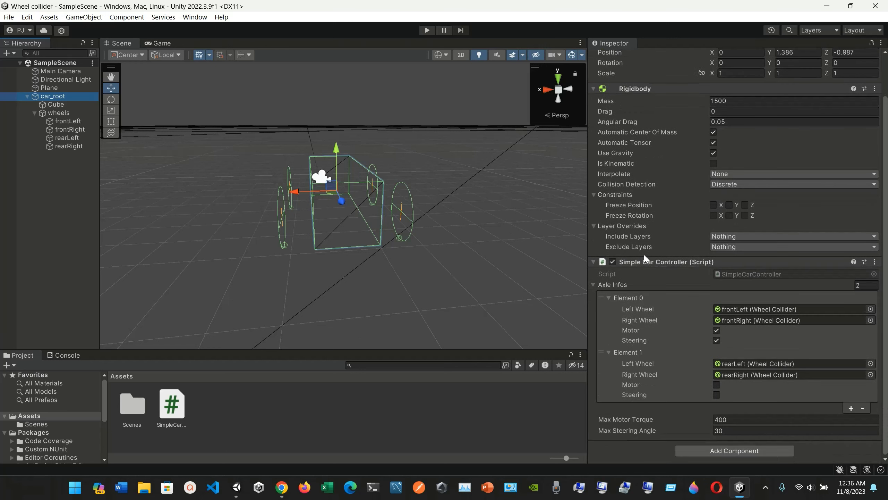
{"action": "scroll", "coordinate": [643, 228], "scroll_direction": "up", "scroll_amount": 2}
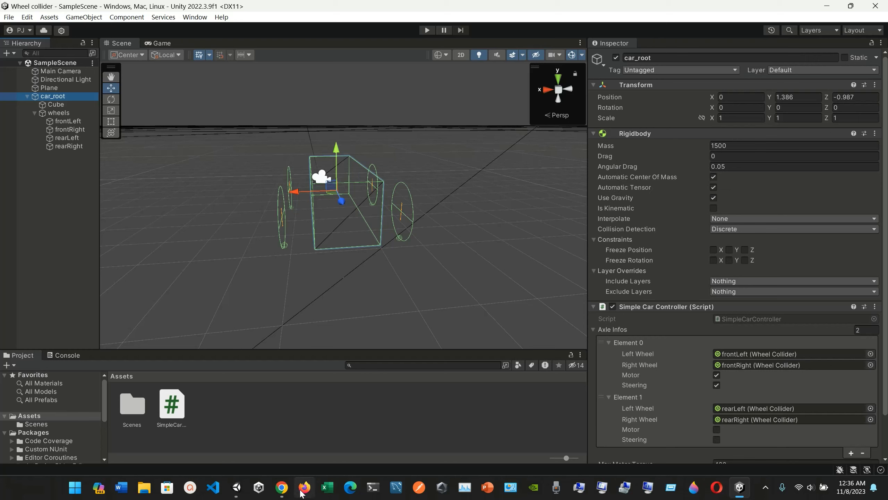
Scroll the Introduction to rigid body physics page, highlight the global-space movement sentence, then return to Unity.
{"action": "left_click", "coordinate": [283, 490]}
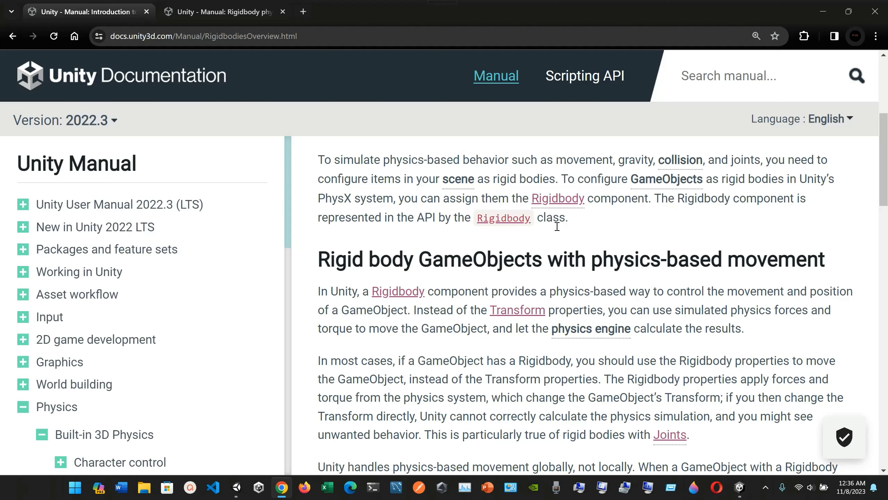
{"action": "scroll", "coordinate": [557, 226], "scroll_direction": "down", "scroll_amount": 3}
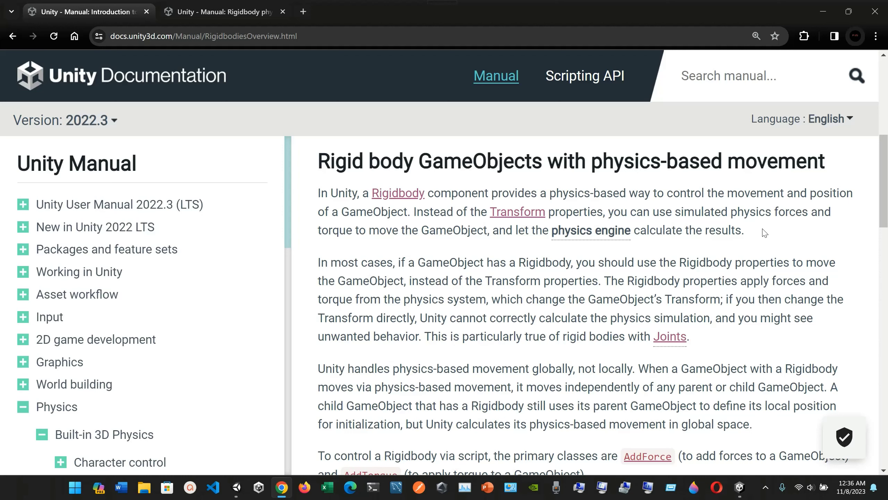
{"action": "scroll", "coordinate": [764, 233], "scroll_direction": "down", "scroll_amount": 3}
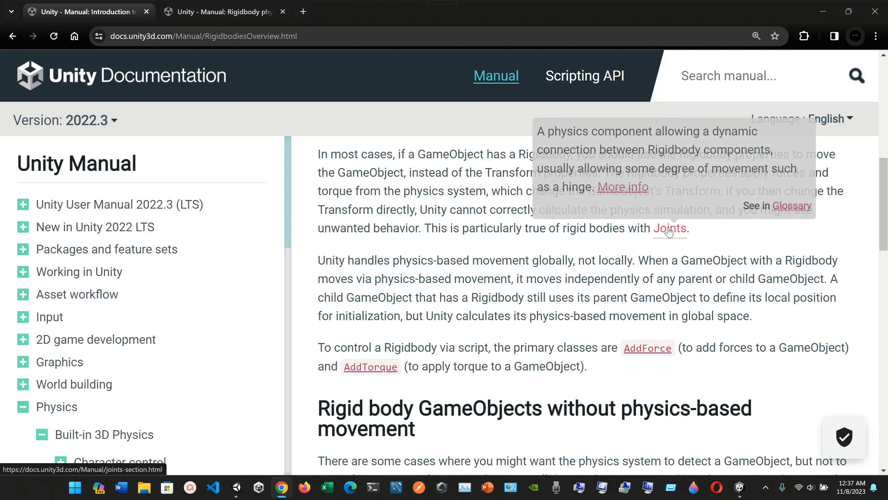
{"action": "scroll", "coordinate": [440, 236], "scroll_direction": "down", "scroll_amount": 3}
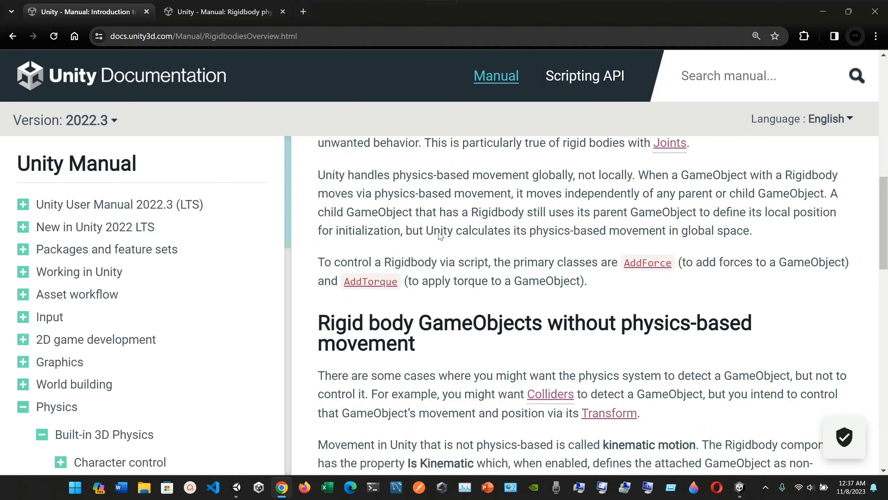
{"action": "scroll", "coordinate": [440, 236], "scroll_direction": "down", "scroll_amount": 1}
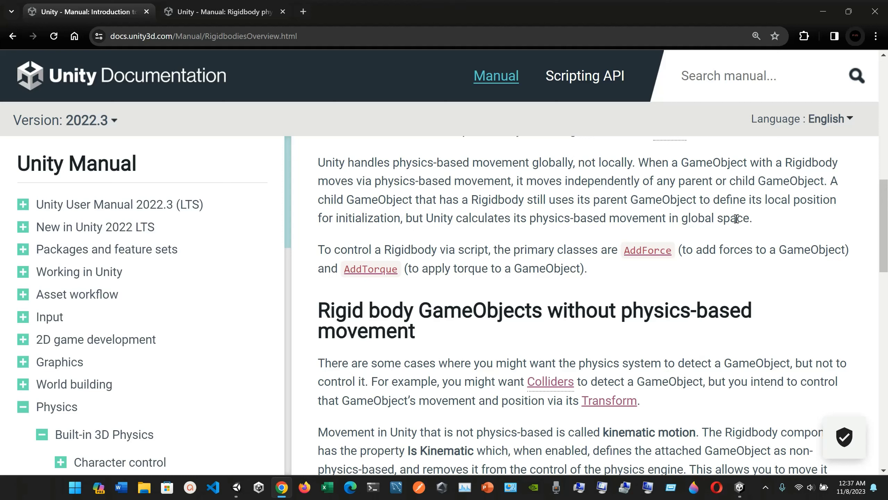
{"action": "left_click_drag", "start_coordinate": [752, 219], "coordinate": [591, 222]}
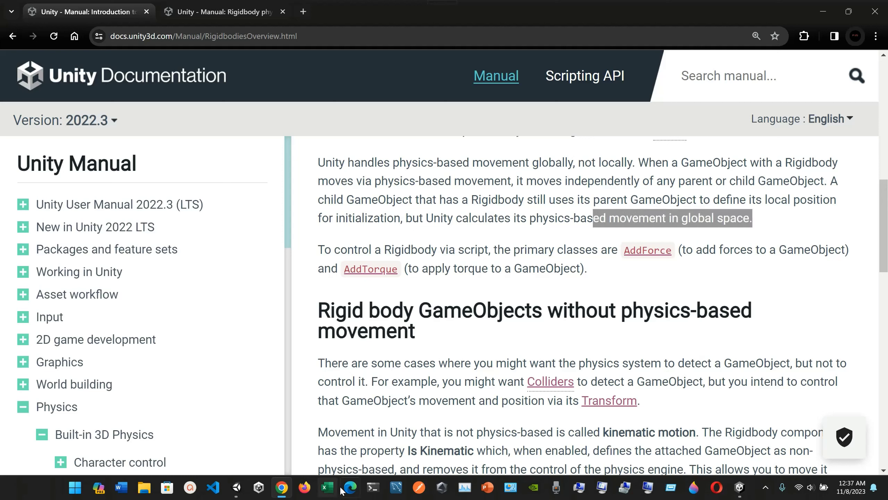
{"action": "left_click_drag", "start_coordinate": [740, 487], "coordinate": [278, 494]}
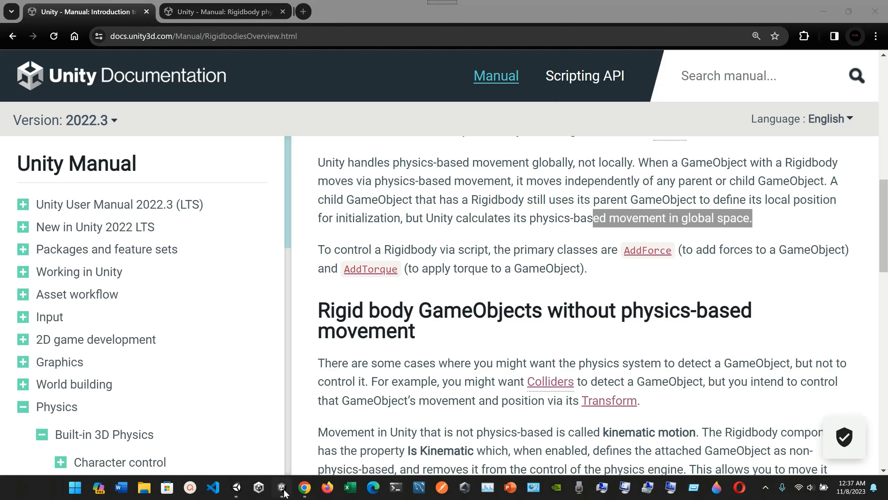
{"action": "left_click", "coordinate": [283, 488]}
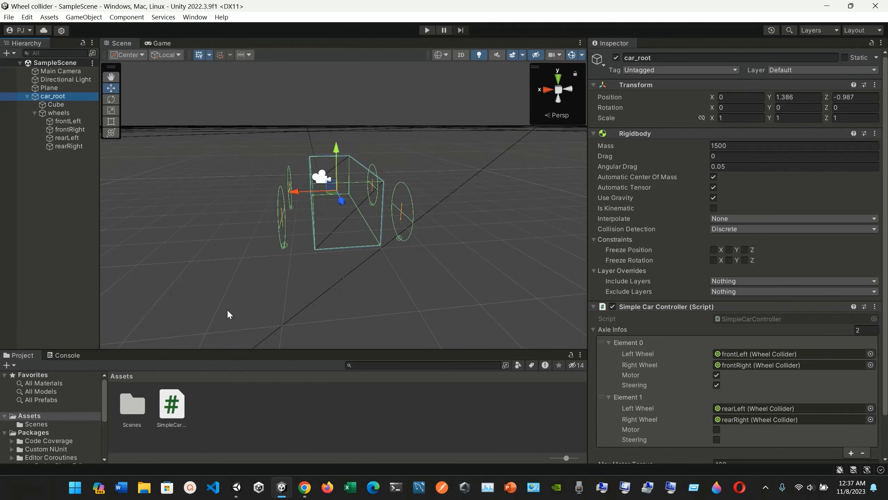
Compare car_root and Cube in the Inspector to confirm car_root holds the Rigidbody, then return to Chrome.
{"action": "left_click", "coordinate": [71, 95]}
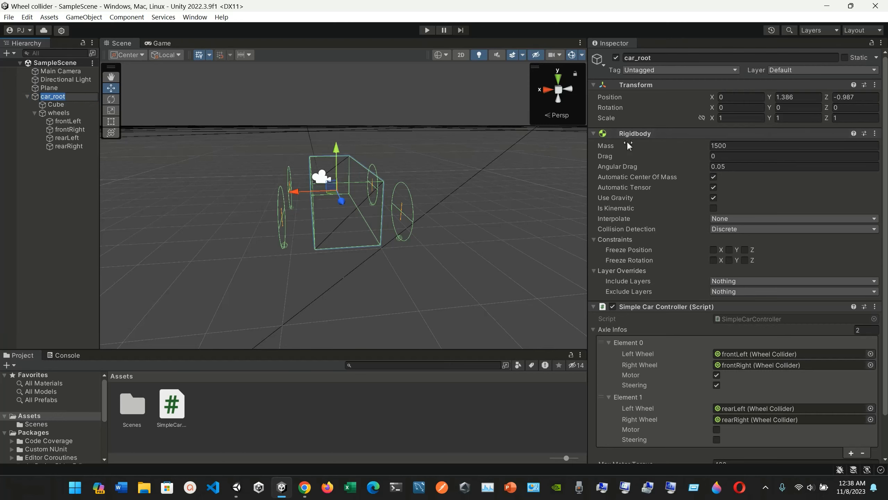
{"action": "left_click", "coordinate": [59, 104]}
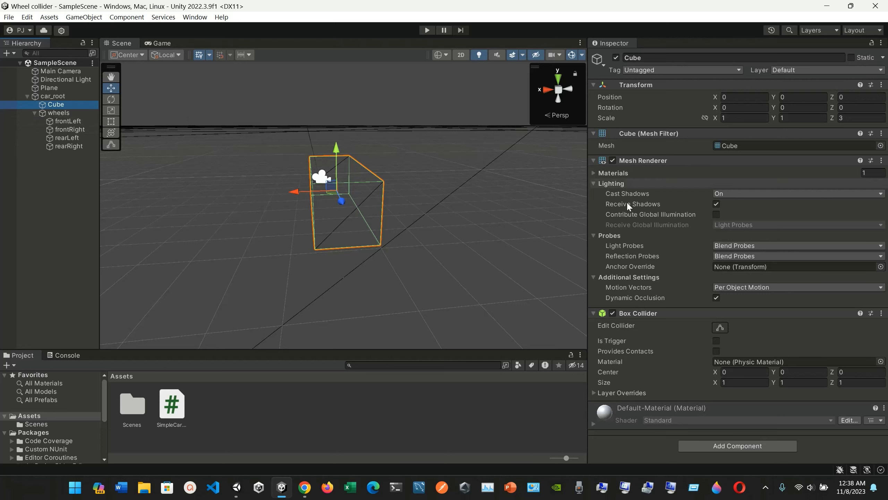
{"action": "left_click", "coordinate": [55, 96]}
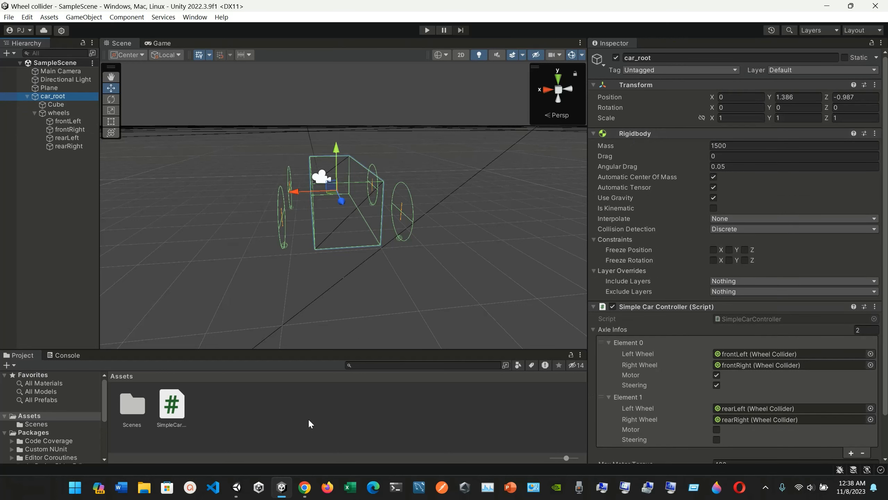
{"action": "left_click", "coordinate": [303, 487]}
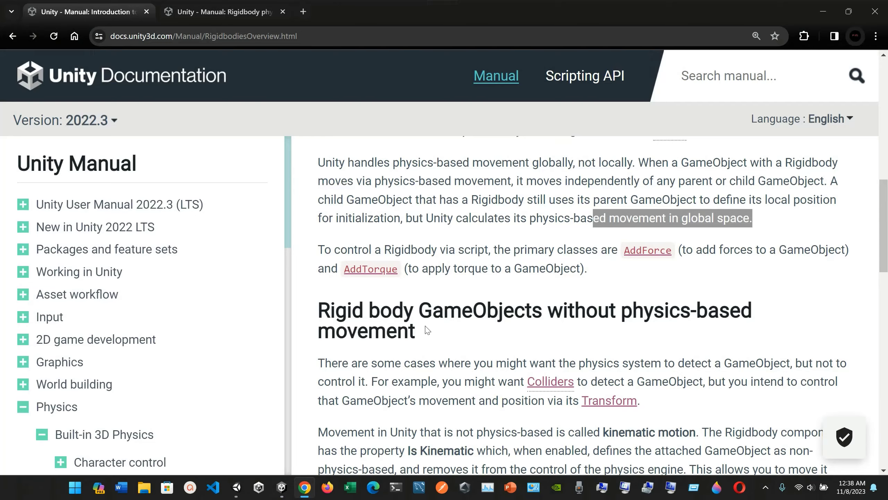
Scroll through the kinematic and Rigidbody optimization sections, then go on to Configure Rigidbody Colliders.
{"action": "scroll", "coordinate": [427, 331], "scroll_direction": "down", "scroll_amount": 4}
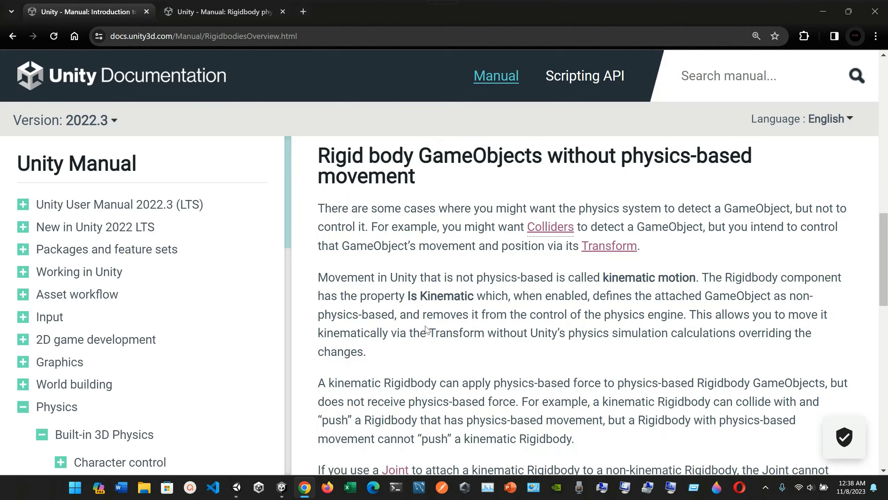
{"action": "scroll", "coordinate": [426, 329], "scroll_direction": "down", "scroll_amount": 8}
{"action": "scroll", "coordinate": [426, 329], "scroll_direction": "up", "scroll_amount": 8}
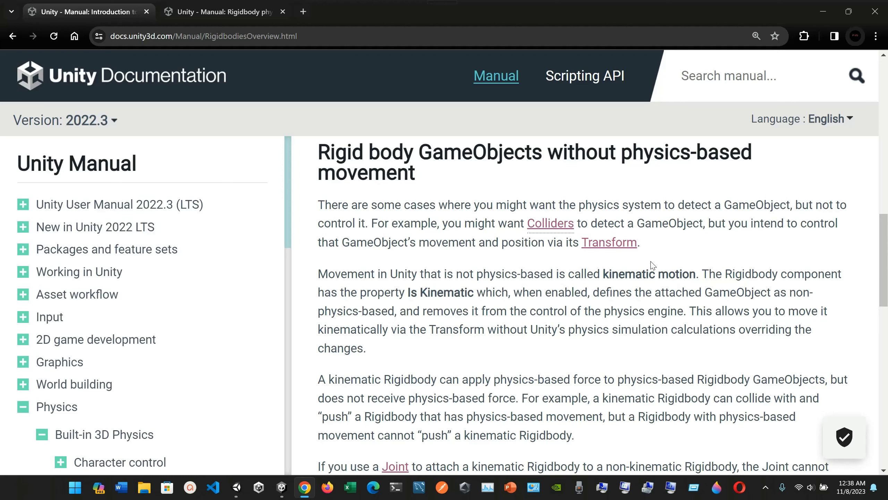
{"action": "scroll", "coordinate": [653, 265], "scroll_direction": "down", "scroll_amount": 10}
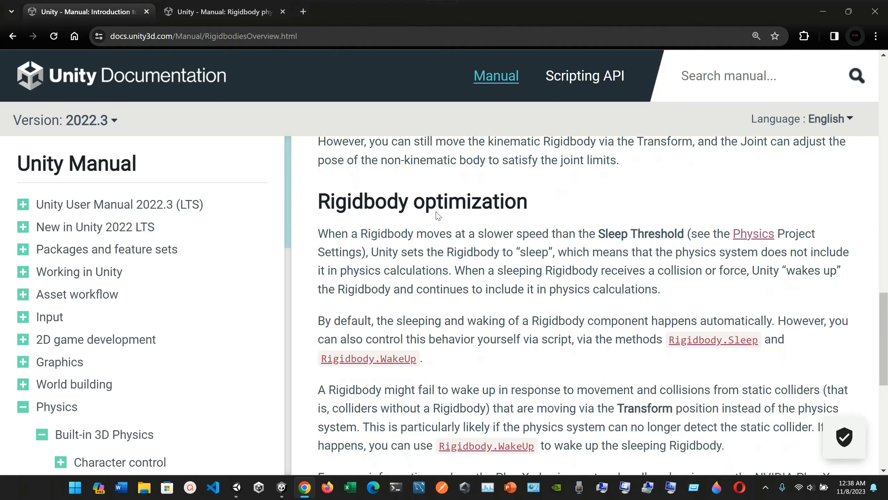
{"action": "scroll", "coordinate": [437, 215], "scroll_direction": "down", "scroll_amount": 1}
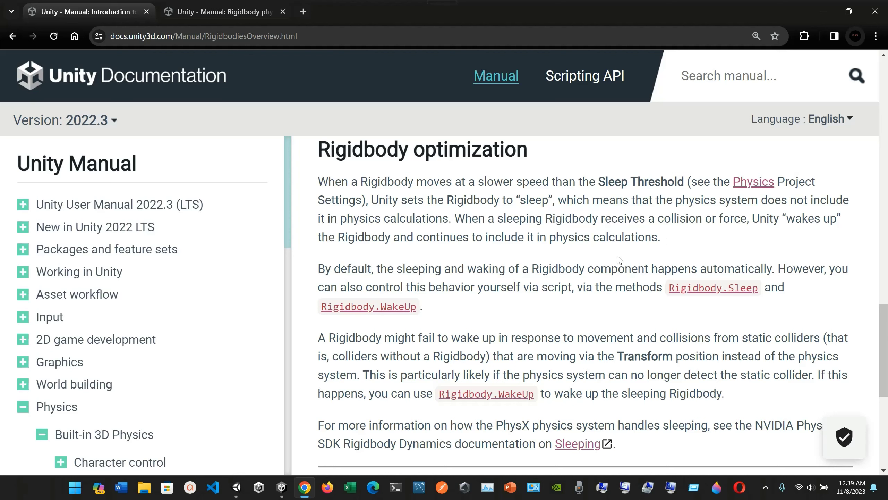
{"action": "scroll", "coordinate": [620, 259], "scroll_direction": "down", "scroll_amount": 5}
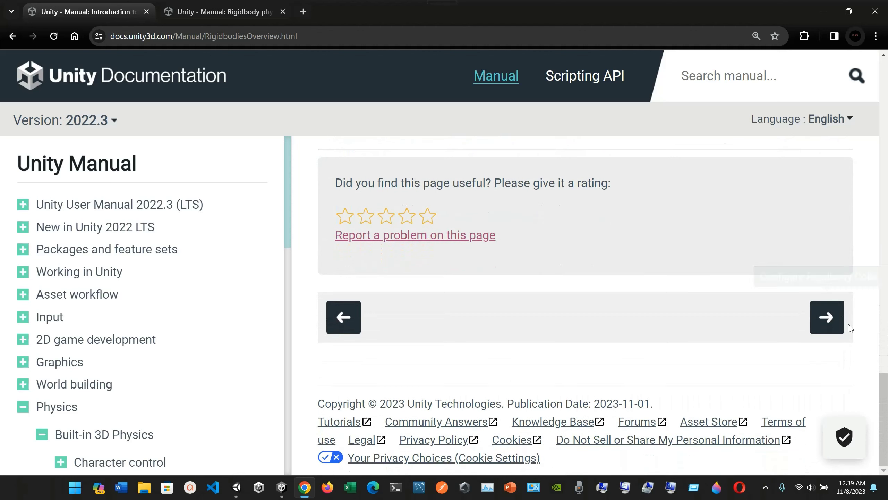
{"action": "left_click", "coordinate": [824, 317]}
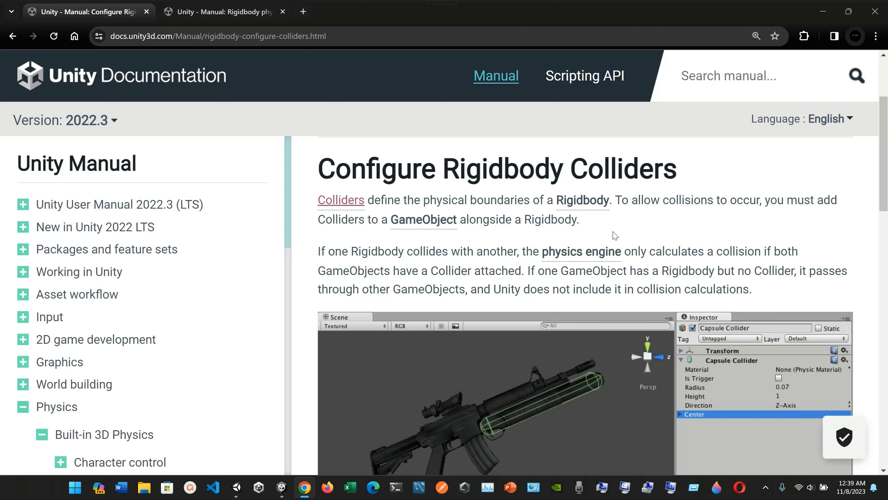
Read down the Configure Rigidbody Colliders page through its convex and concave geometry guidance.
{"action": "scroll", "coordinate": [615, 236], "scroll_direction": "down", "scroll_amount": 2}
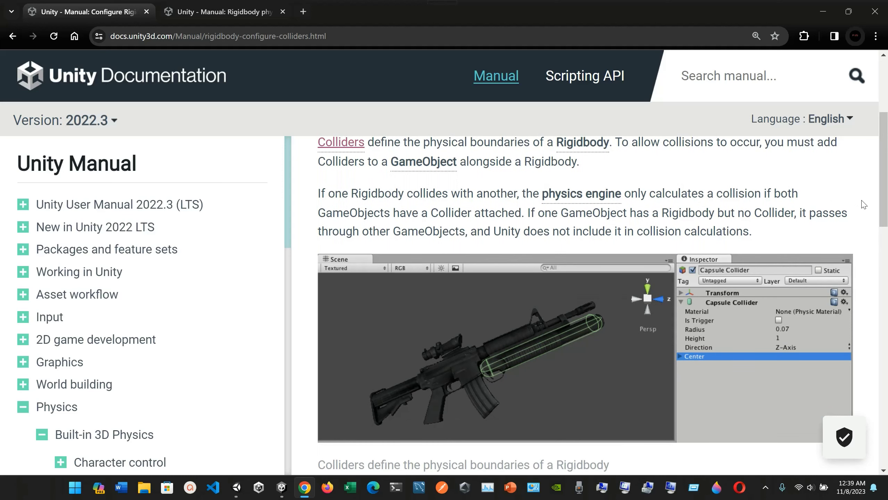
{"action": "scroll", "coordinate": [863, 205], "scroll_direction": "down", "scroll_amount": 1}
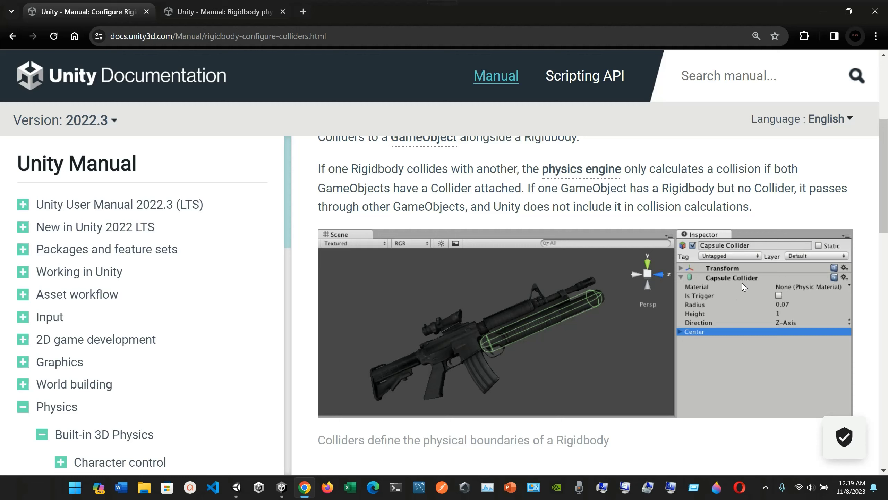
{"action": "scroll", "coordinate": [717, 314], "scroll_direction": "down", "scroll_amount": 2}
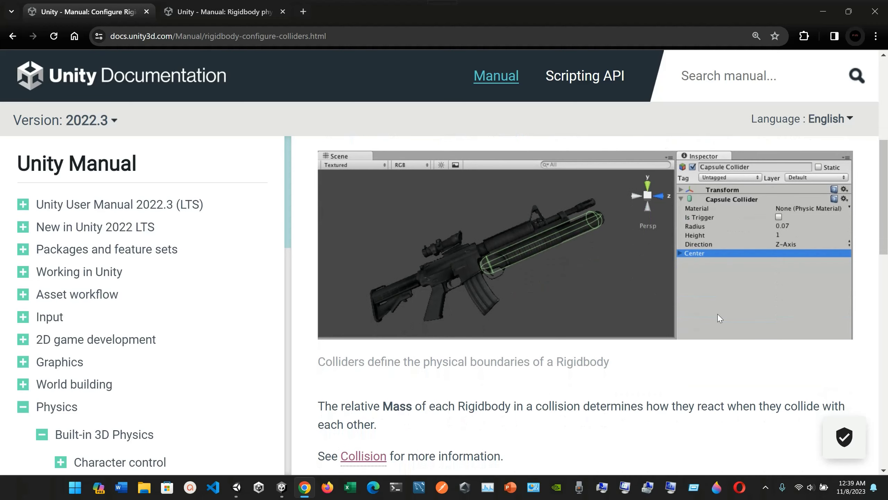
{"action": "scroll", "coordinate": [718, 314], "scroll_direction": "down", "scroll_amount": 2}
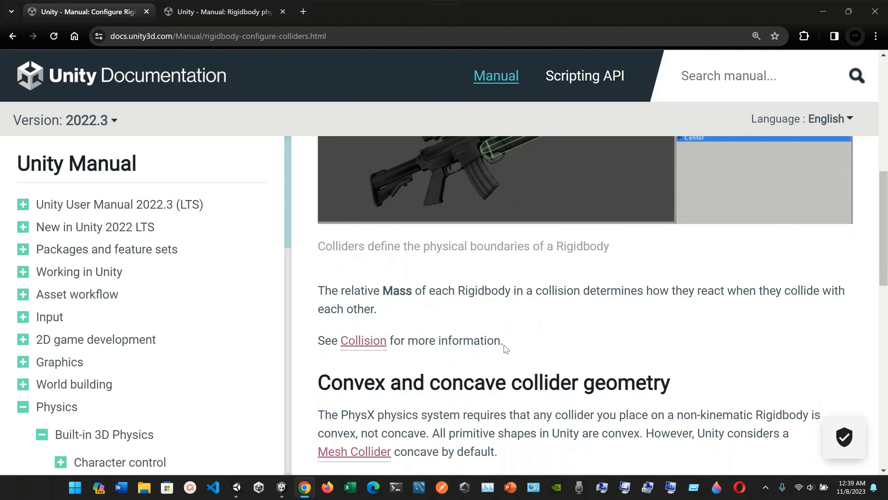
{"action": "scroll", "coordinate": [506, 348], "scroll_direction": "down", "scroll_amount": 1}
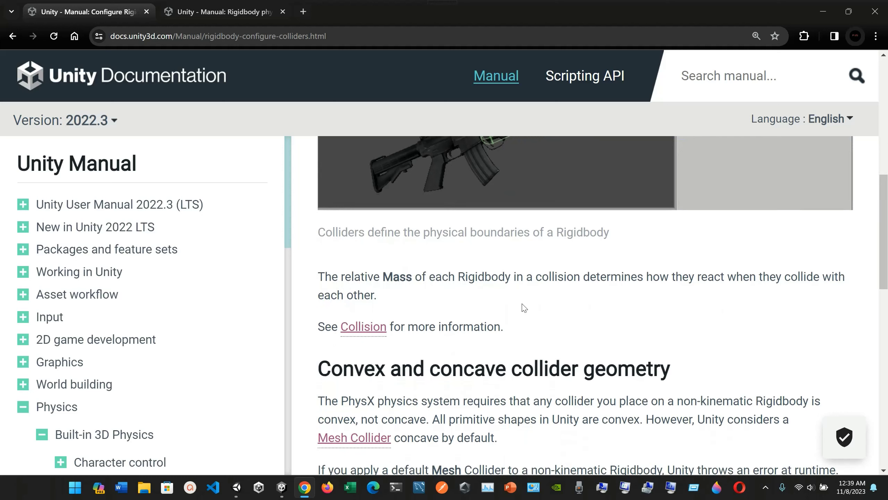
{"action": "scroll", "coordinate": [523, 308], "scroll_direction": "down", "scroll_amount": 4}
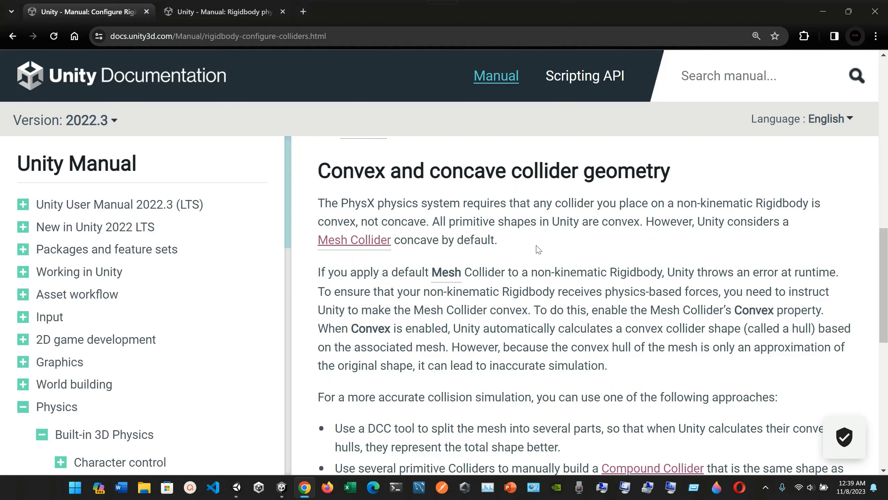
{"action": "scroll", "coordinate": [537, 249], "scroll_direction": "down", "scroll_amount": 3}
{"action": "scroll", "coordinate": [536, 249], "scroll_direction": "down", "scroll_amount": 5}
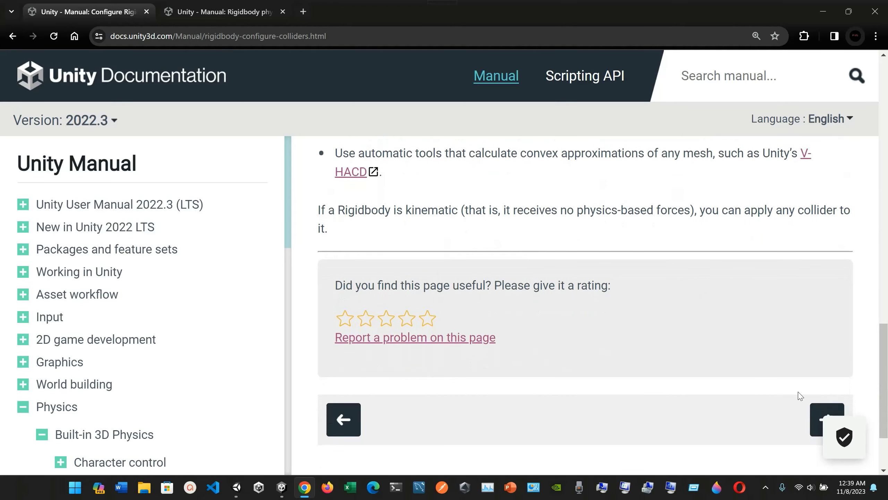
{"action": "scroll", "coordinate": [800, 395], "scroll_direction": "up", "scroll_amount": 6}
{"action": "scroll", "coordinate": [800, 395], "scroll_direction": "up", "scroll_amount": 4}
{"action": "scroll", "coordinate": [800, 395], "scroll_direction": "down", "scroll_amount": 3}
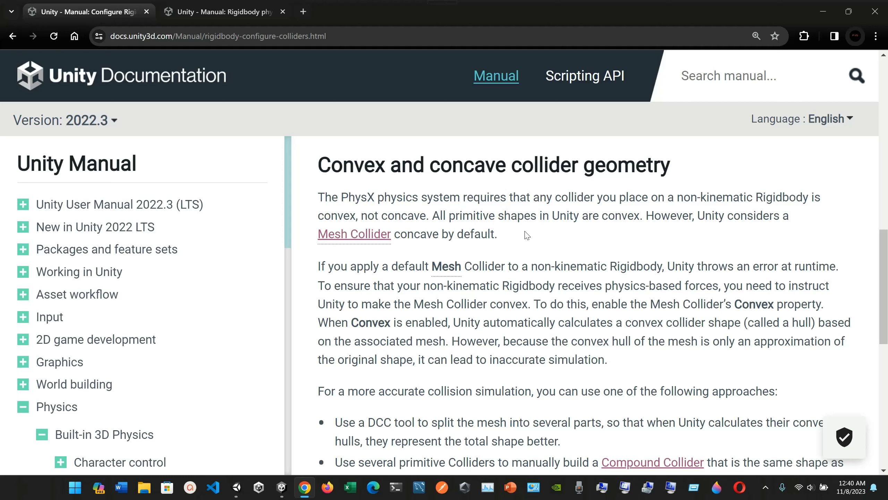
{"action": "scroll", "coordinate": [497, 237], "scroll_direction": "down", "scroll_amount": 5}
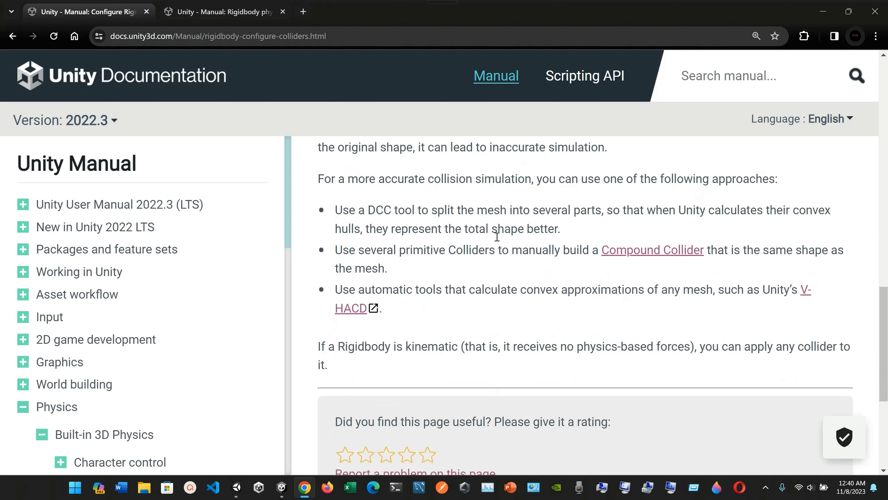
{"action": "scroll", "coordinate": [496, 237], "scroll_direction": "down", "scroll_amount": 5}
{"action": "left_click", "coordinate": [838, 387]}
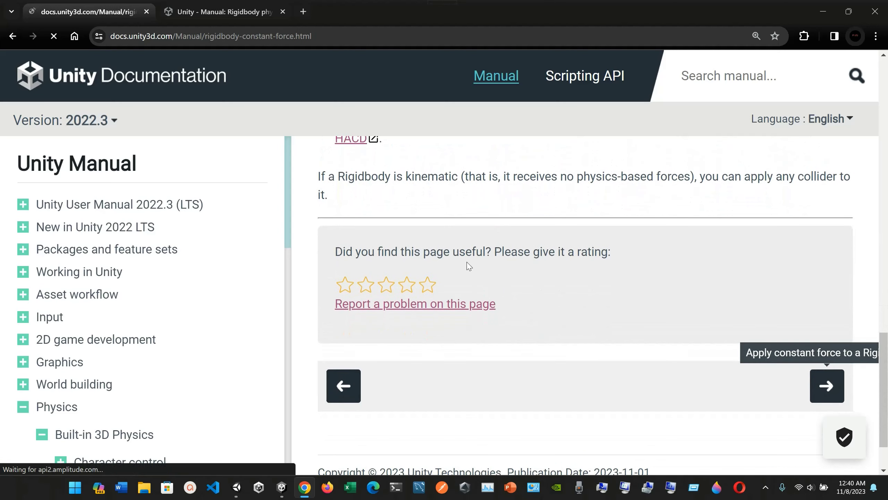
{"action": "scroll", "coordinate": [470, 265], "scroll_direction": "down", "scroll_amount": 10}
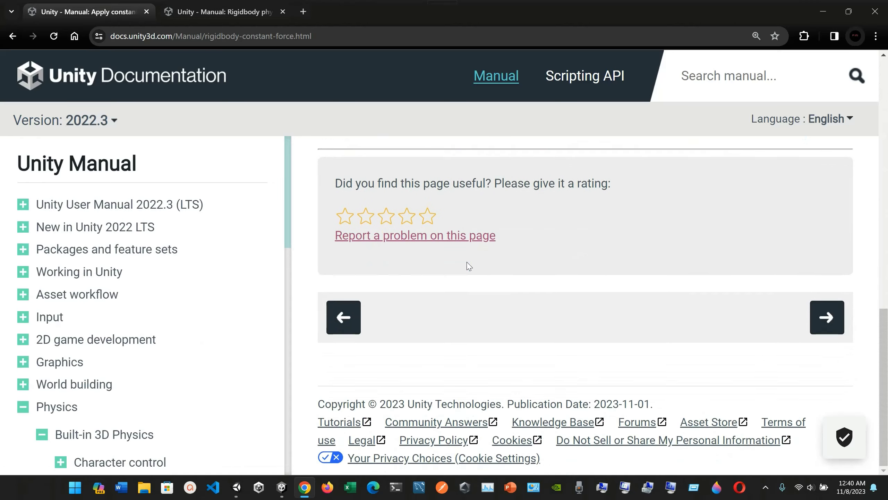
{"action": "scroll", "coordinate": [470, 265], "scroll_direction": "up", "scroll_amount": 15}
{"action": "scroll", "coordinate": [467, 265], "scroll_direction": "down", "scroll_amount": 3}
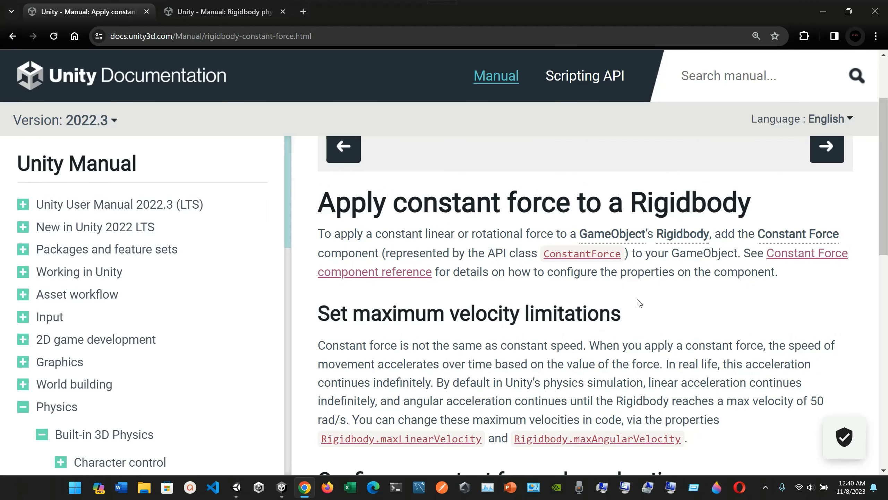
{"action": "scroll", "coordinate": [640, 303], "scroll_direction": "down", "scroll_amount": 1}
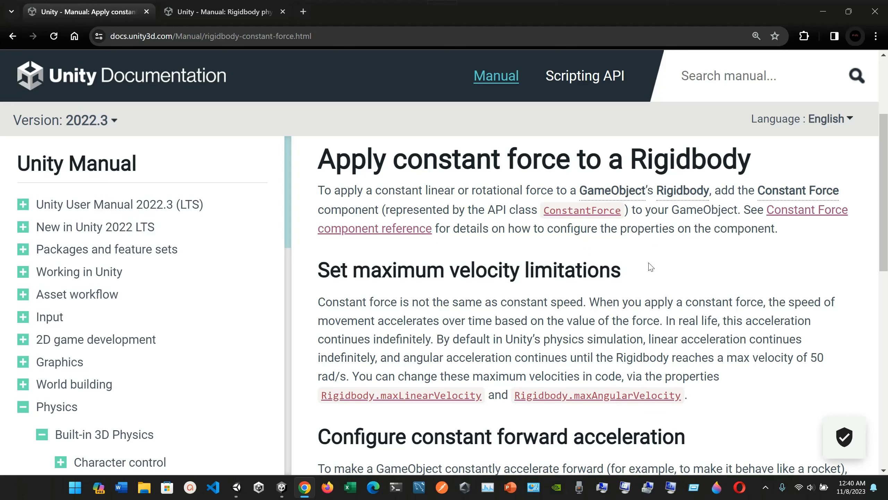
{"action": "scroll", "coordinate": [651, 266], "scroll_direction": "down", "scroll_amount": 3}
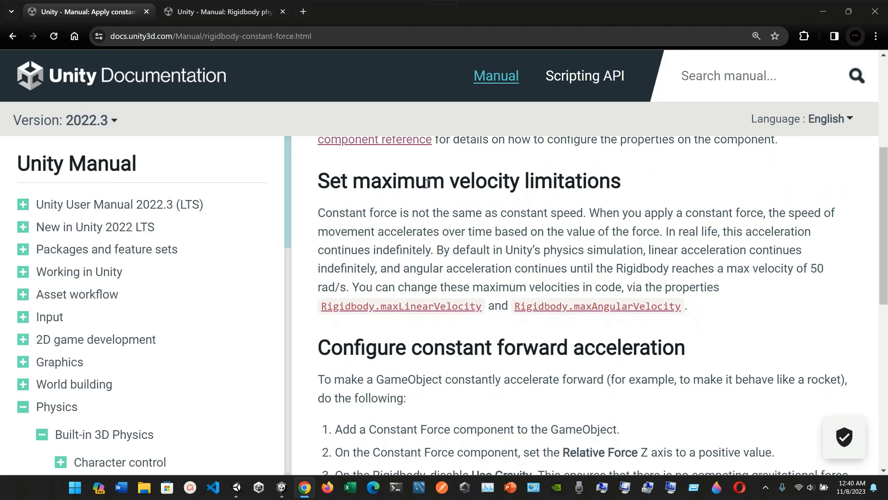
{"action": "scroll", "coordinate": [514, 192], "scroll_direction": "down", "scroll_amount": 5}
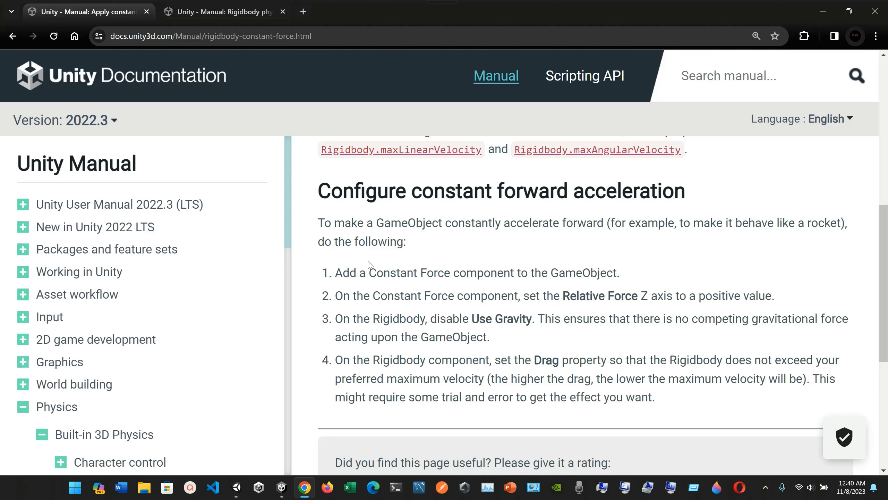
{"action": "scroll", "coordinate": [370, 264], "scroll_direction": "down", "scroll_amount": 1}
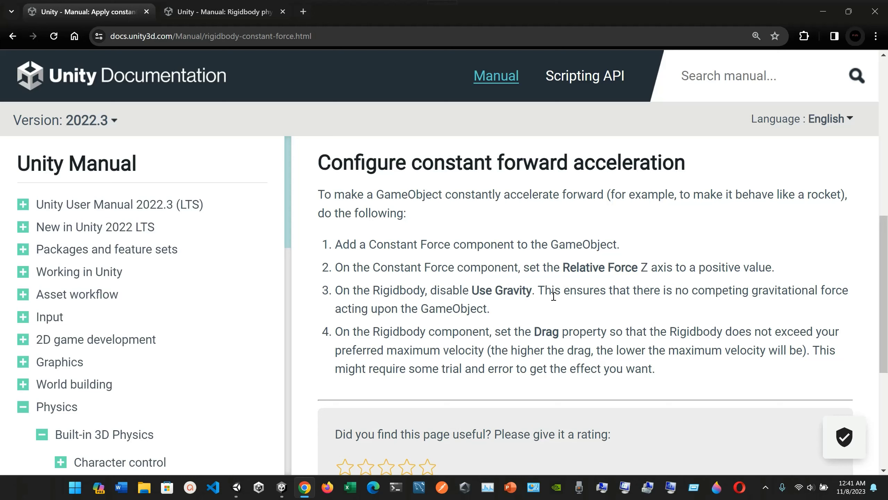
{"action": "scroll", "coordinate": [497, 313], "scroll_direction": "down", "scroll_amount": 1}
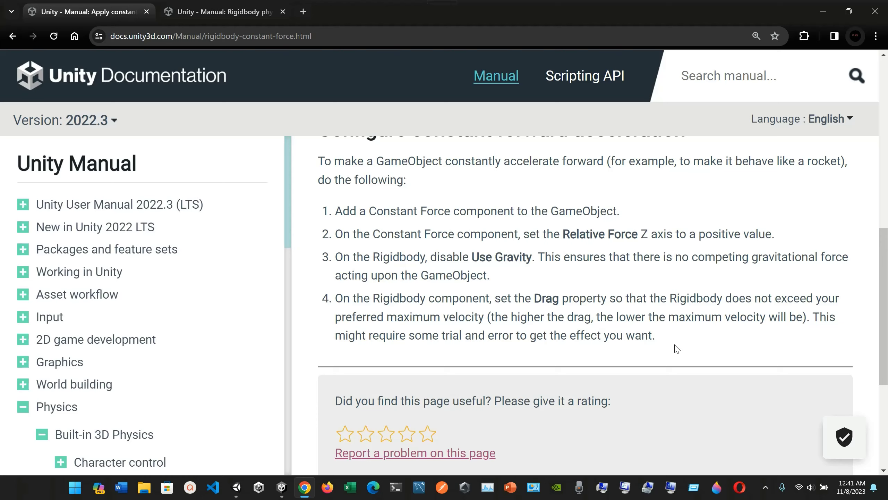
{"action": "scroll", "coordinate": [677, 349], "scroll_direction": "down", "scroll_amount": 2}
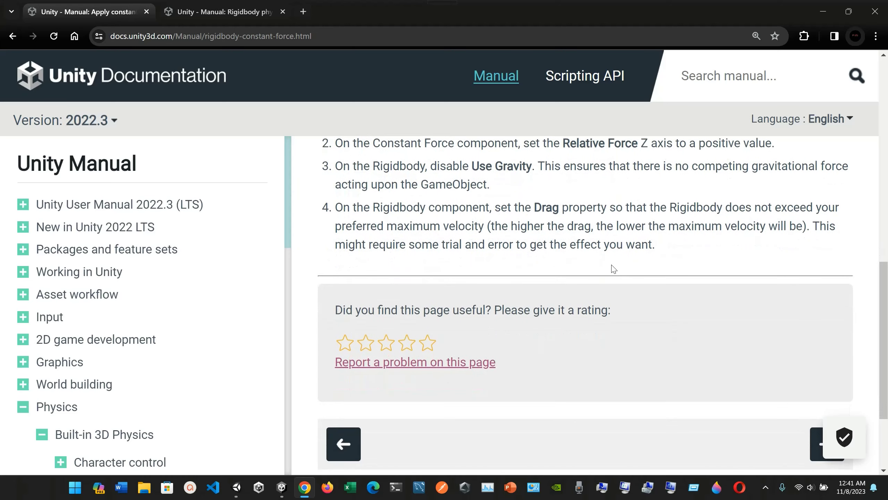
{"action": "scroll", "coordinate": [614, 268], "scroll_direction": "down", "scroll_amount": 3}
Go to the Apply interpolation to a Rigidbody page and begin reading it.
{"action": "left_click", "coordinate": [826, 316]}
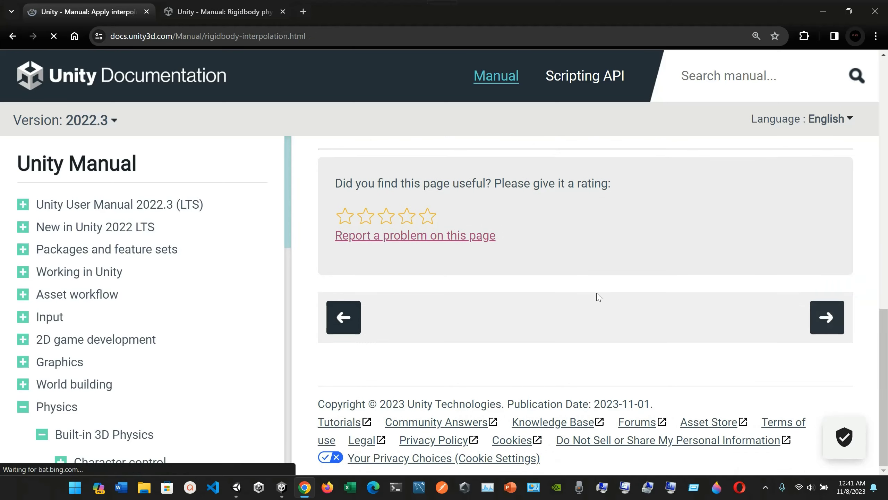
{"action": "scroll", "coordinate": [599, 296], "scroll_direction": "down", "scroll_amount": 10}
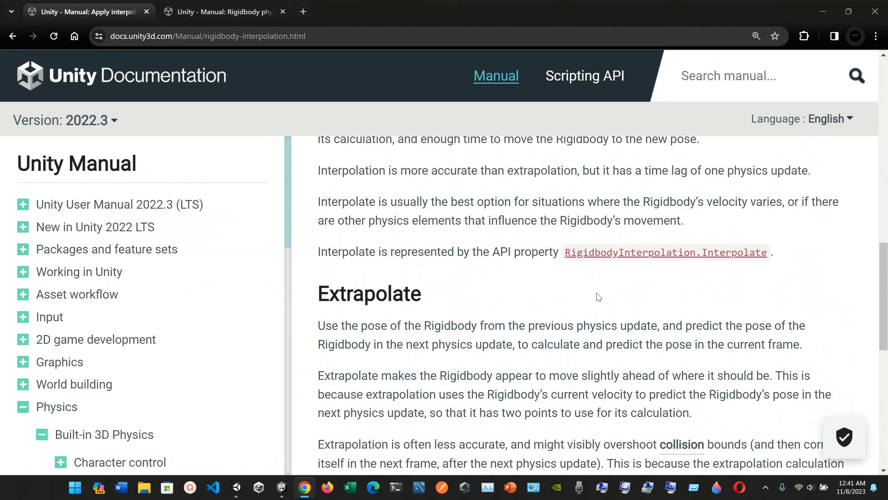
{"action": "scroll", "coordinate": [599, 297], "scroll_direction": "down", "scroll_amount": 4}
{"action": "scroll", "coordinate": [599, 297], "scroll_direction": "up", "scroll_amount": 15}
{"action": "scroll", "coordinate": [598, 297], "scroll_direction": "down", "scroll_amount": 3}
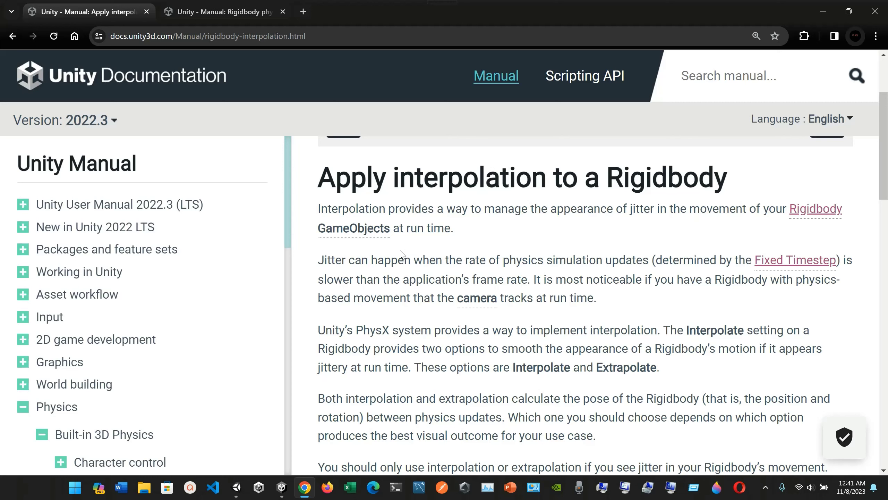
{"action": "scroll", "coordinate": [452, 245], "scroll_direction": "down", "scroll_amount": 1}
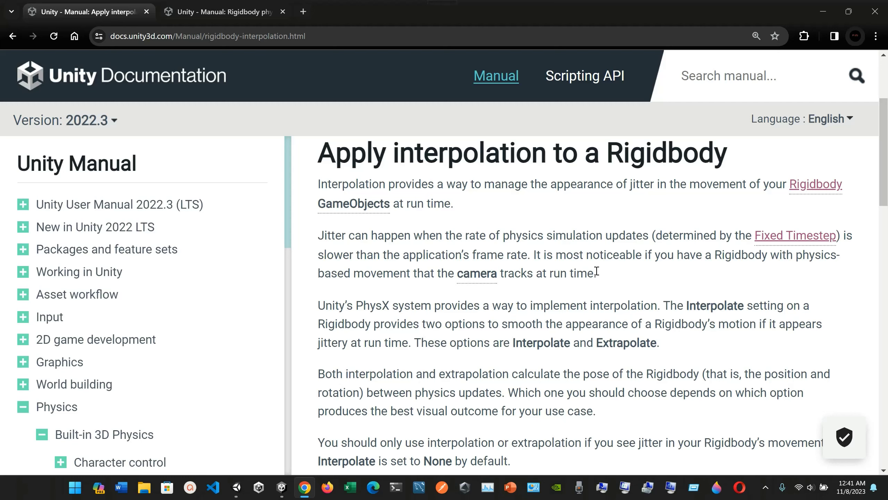
Read the rest of the interpolation page down to its closing Extrapolate section.
{"action": "scroll", "coordinate": [596, 271], "scroll_direction": "down", "scroll_amount": 9}
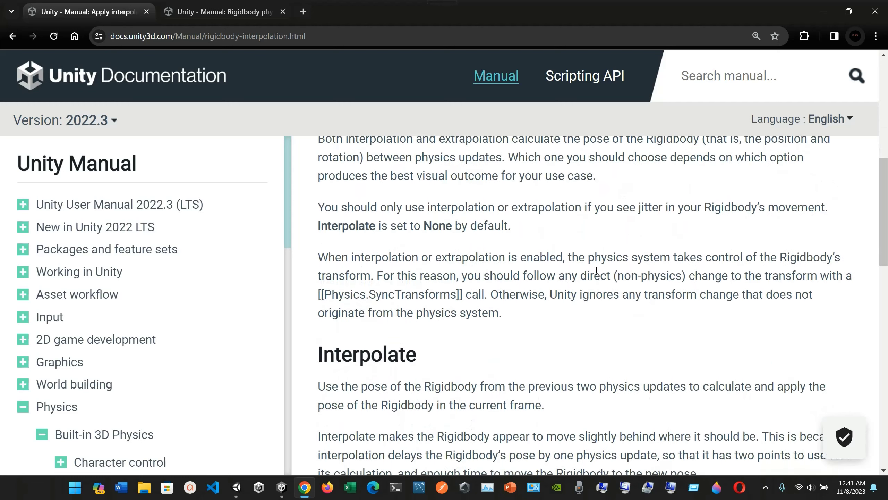
{"action": "scroll", "coordinate": [597, 272], "scroll_direction": "up", "scroll_amount": 5}
{"action": "scroll", "coordinate": [596, 271], "scroll_direction": "down", "scroll_amount": 5}
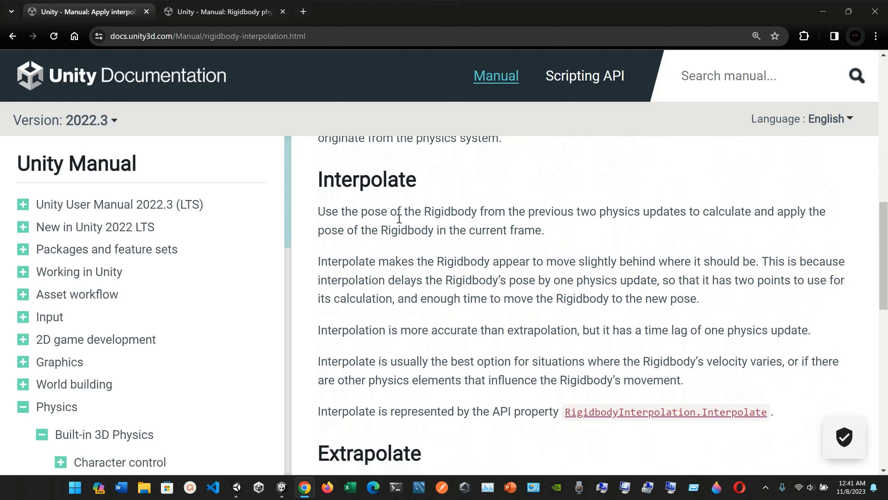
{"action": "scroll", "coordinate": [479, 234], "scroll_direction": "down", "scroll_amount": 1}
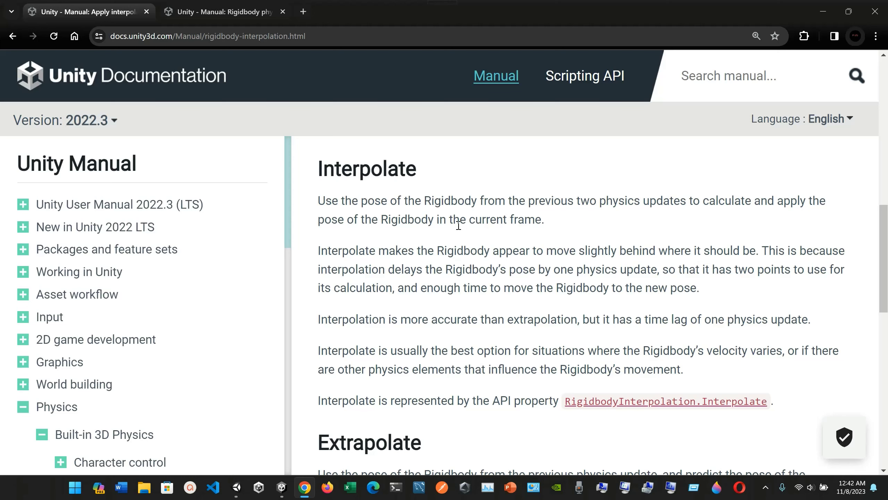
{"action": "scroll", "coordinate": [458, 224], "scroll_direction": "down", "scroll_amount": 5}
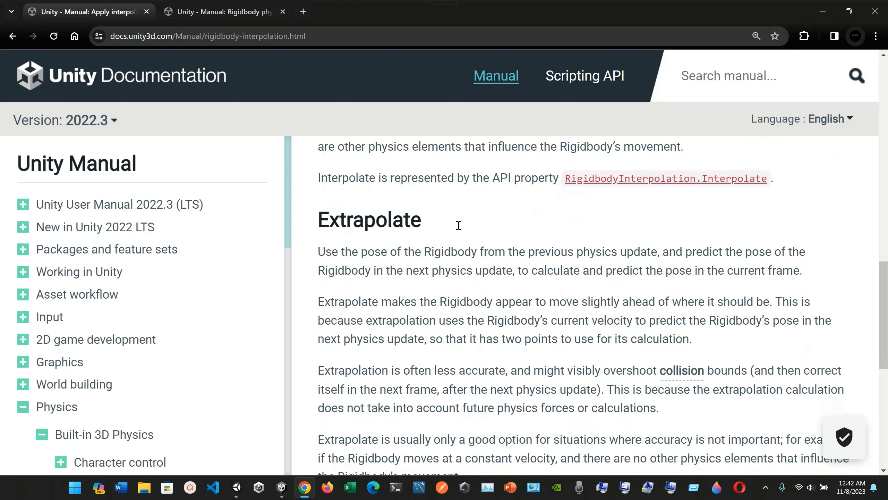
{"action": "scroll", "coordinate": [459, 225], "scroll_direction": "down", "scroll_amount": 1}
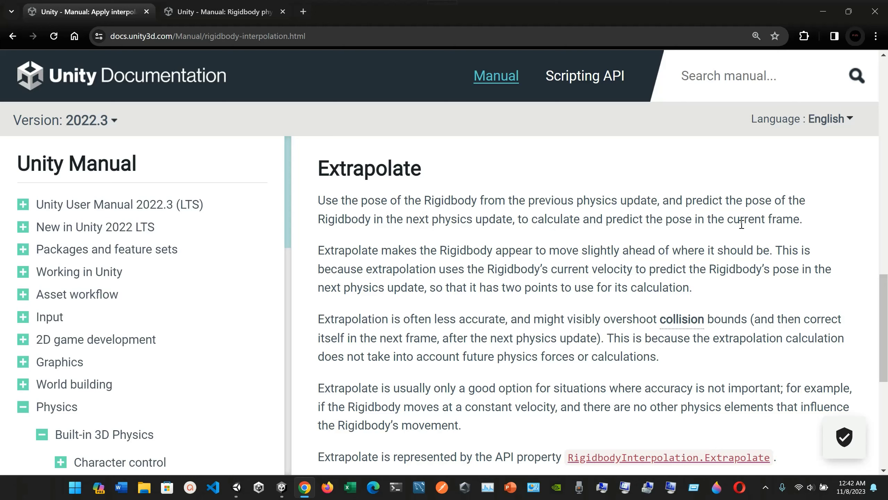
{"action": "scroll", "coordinate": [742, 225], "scroll_direction": "down", "scroll_amount": 1}
{"action": "scroll", "coordinate": [741, 225], "scroll_direction": "down", "scroll_amount": 10}
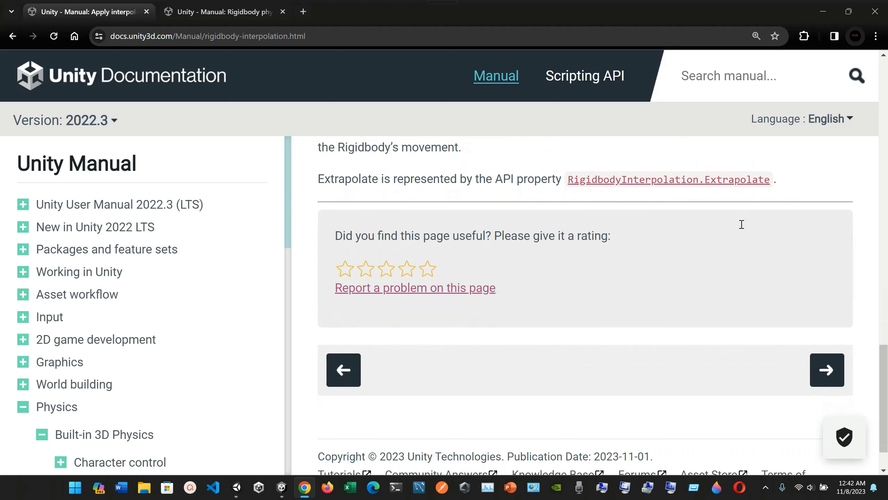
{"action": "scroll", "coordinate": [141, 290], "scroll_direction": "down", "scroll_amount": 10}
{"action": "scroll", "coordinate": [141, 289], "scroll_direction": "up", "scroll_amount": 3}
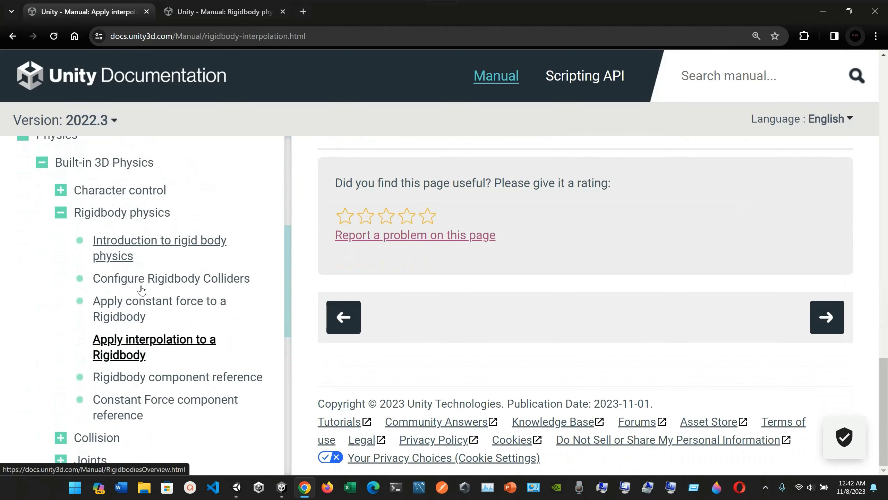
{"action": "left_click", "coordinate": [831, 319]}
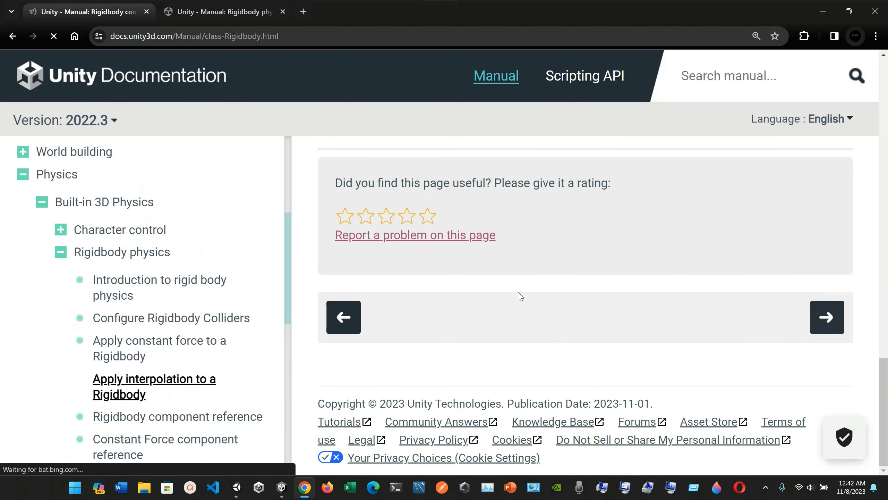
{"action": "scroll", "coordinate": [518, 295], "scroll_direction": "down", "scroll_amount": 10}
{"action": "scroll", "coordinate": [519, 295], "scroll_direction": "up", "scroll_amount": 10}
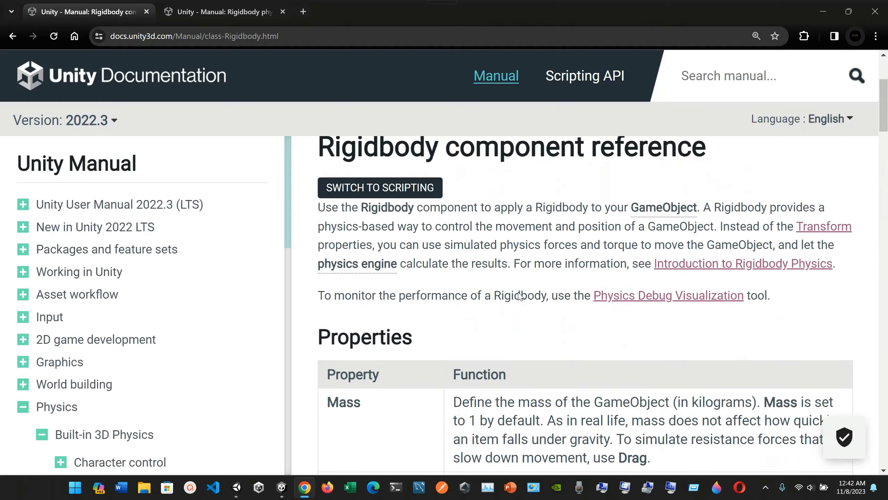
{"action": "scroll", "coordinate": [575, 256], "scroll_direction": "down", "scroll_amount": 6}
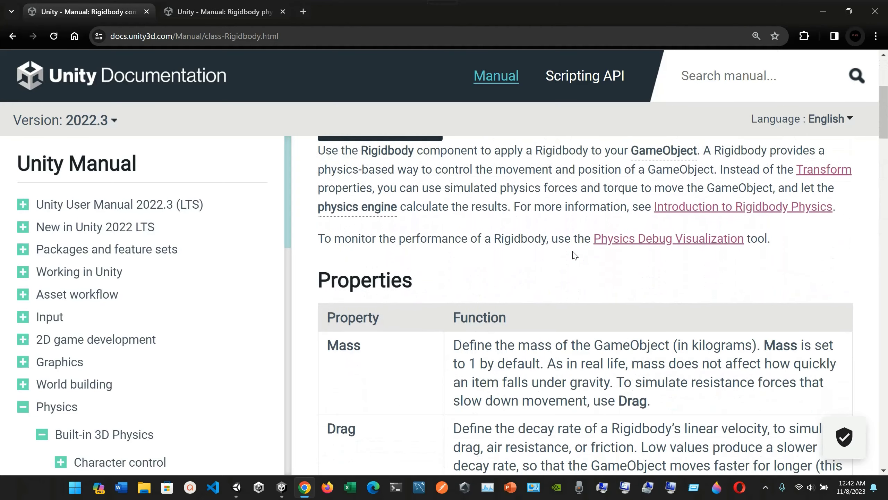
{"action": "left_click", "coordinate": [281, 487]}
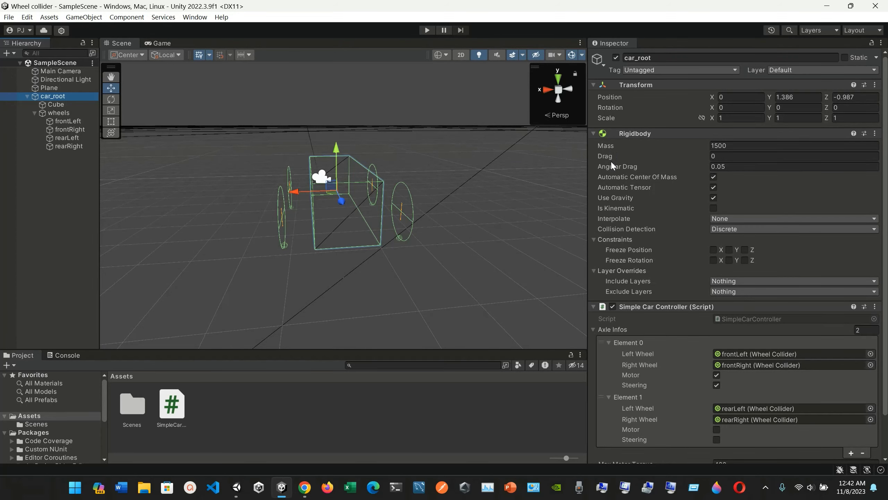
{"action": "left_click", "coordinate": [281, 490]}
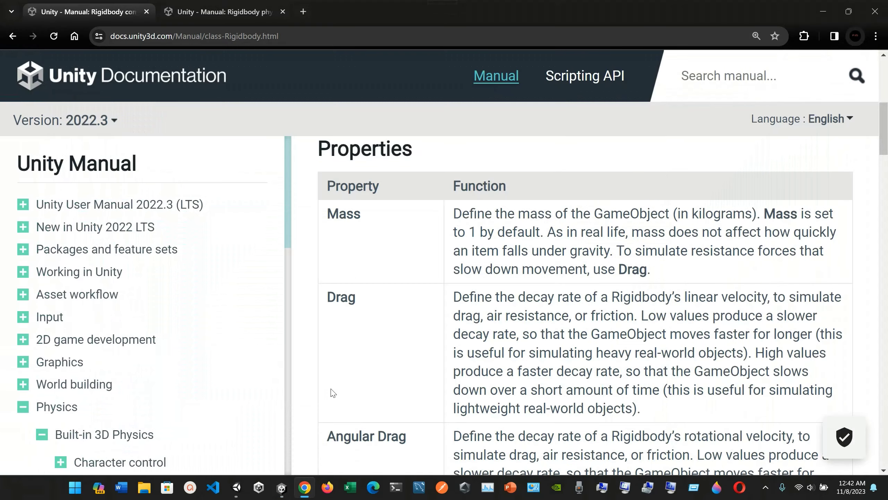
{"action": "scroll", "coordinate": [361, 273], "scroll_direction": "down", "scroll_amount": 1}
{"action": "scroll", "coordinate": [354, 273], "scroll_direction": "down", "scroll_amount": 6}
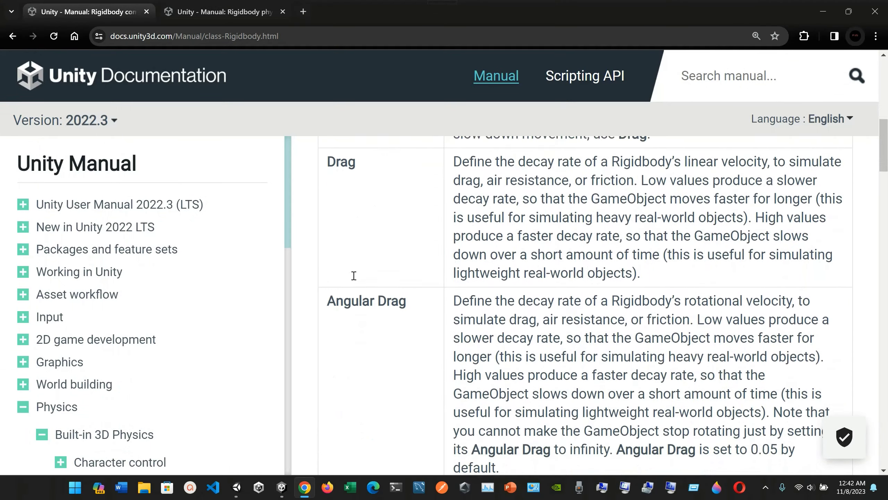
{"action": "scroll", "coordinate": [360, 318], "scroll_direction": "down", "scroll_amount": 2}
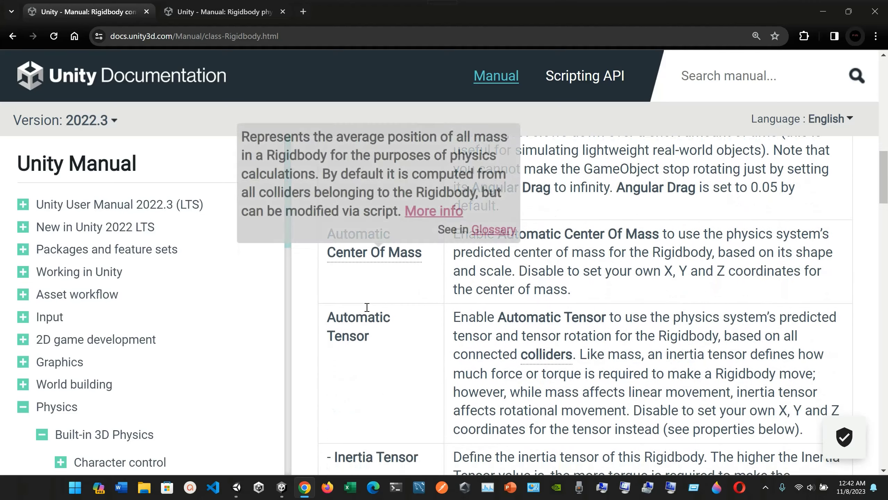
{"action": "scroll", "coordinate": [406, 284], "scroll_direction": "down", "scroll_amount": 3}
{"action": "scroll", "coordinate": [376, 248], "scroll_direction": "down", "scroll_amount": 2}
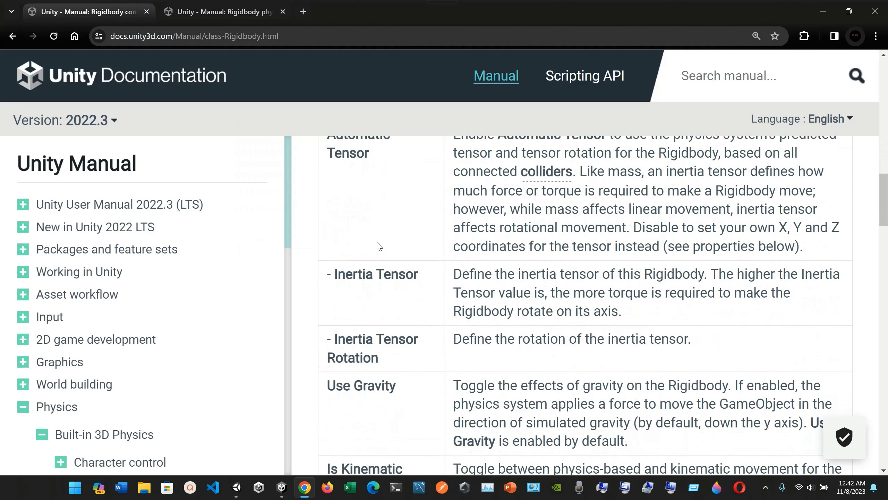
{"action": "scroll", "coordinate": [381, 298], "scroll_direction": "down", "scroll_amount": 3}
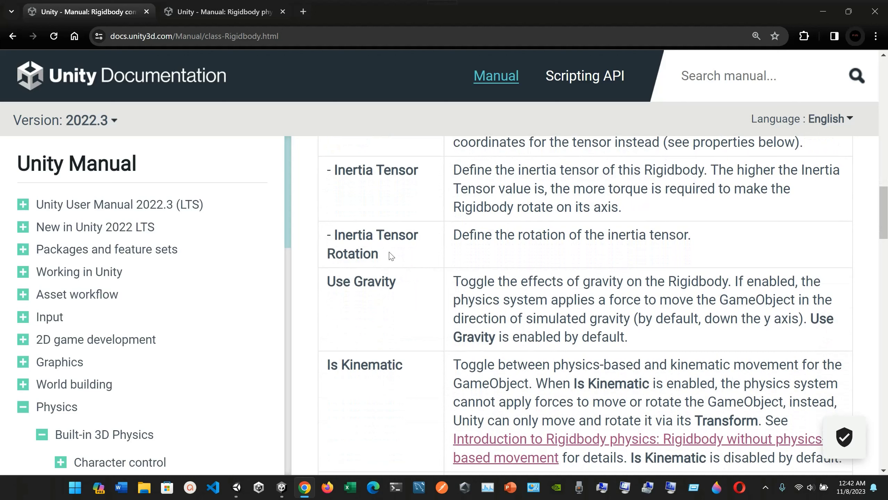
{"action": "scroll", "coordinate": [385, 270], "scroll_direction": "down", "scroll_amount": 2}
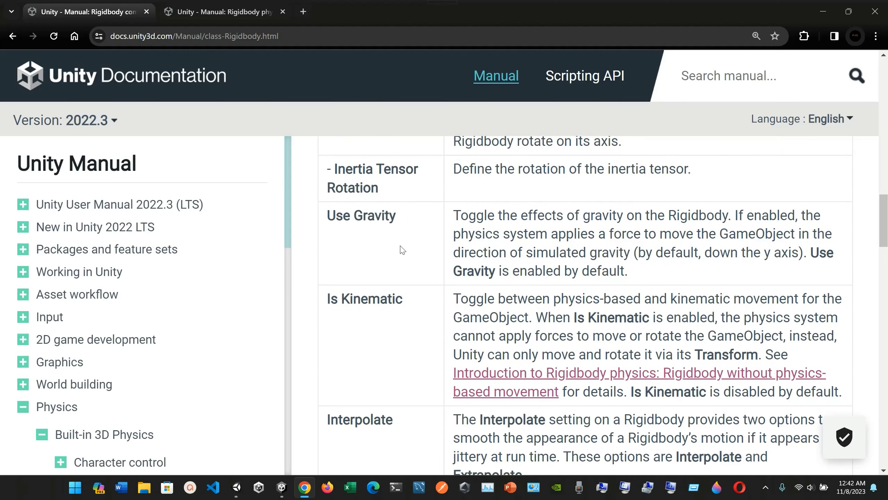
{"action": "scroll", "coordinate": [402, 248], "scroll_direction": "down", "scroll_amount": 4}
{"action": "scroll", "coordinate": [371, 286], "scroll_direction": "down", "scroll_amount": 1}
{"action": "scroll", "coordinate": [365, 377], "scroll_direction": "down", "scroll_amount": 3}
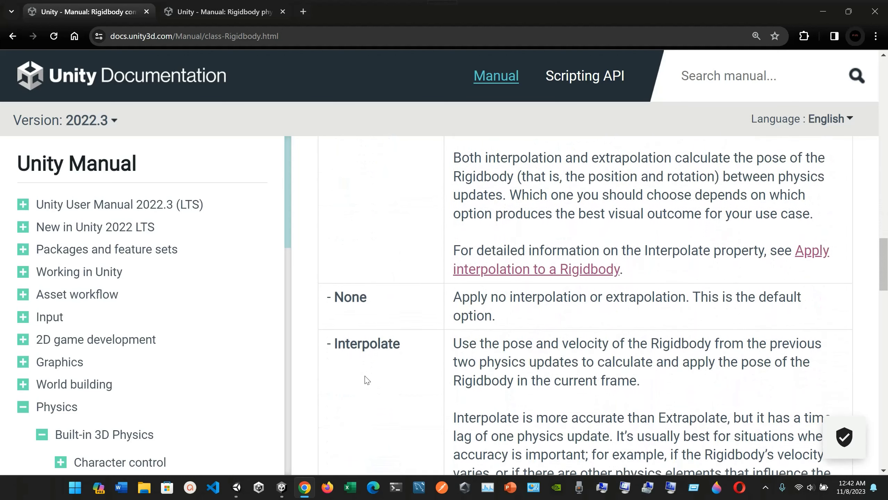
{"action": "scroll", "coordinate": [364, 260], "scroll_direction": "up", "scroll_amount": 4}
{"action": "scroll", "coordinate": [369, 323], "scroll_direction": "down", "scroll_amount": 7}
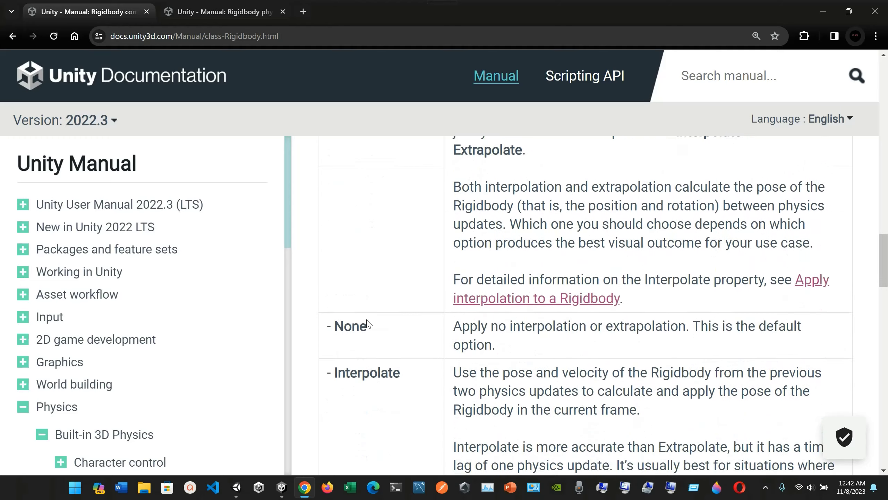
{"action": "scroll", "coordinate": [378, 354], "scroll_direction": "down", "scroll_amount": 5}
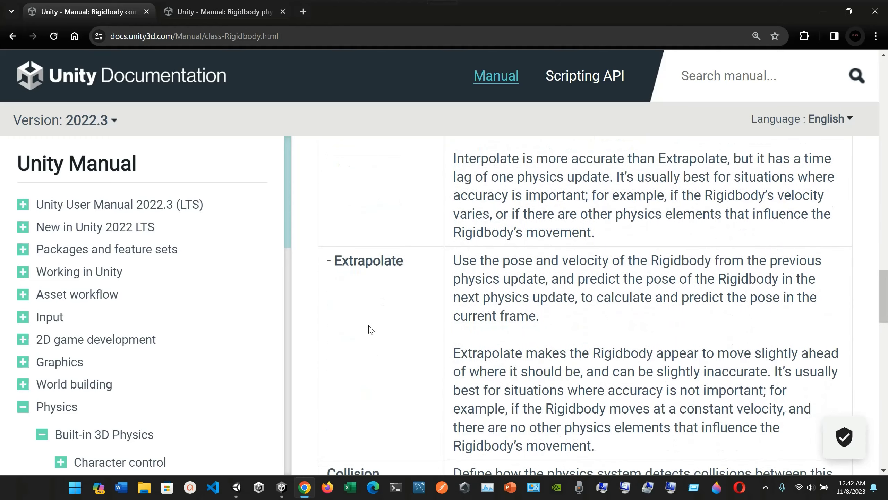
{"action": "scroll", "coordinate": [368, 327], "scroll_direction": "down", "scroll_amount": 6}
{"action": "scroll", "coordinate": [411, 327], "scroll_direction": "down", "scroll_amount": 2}
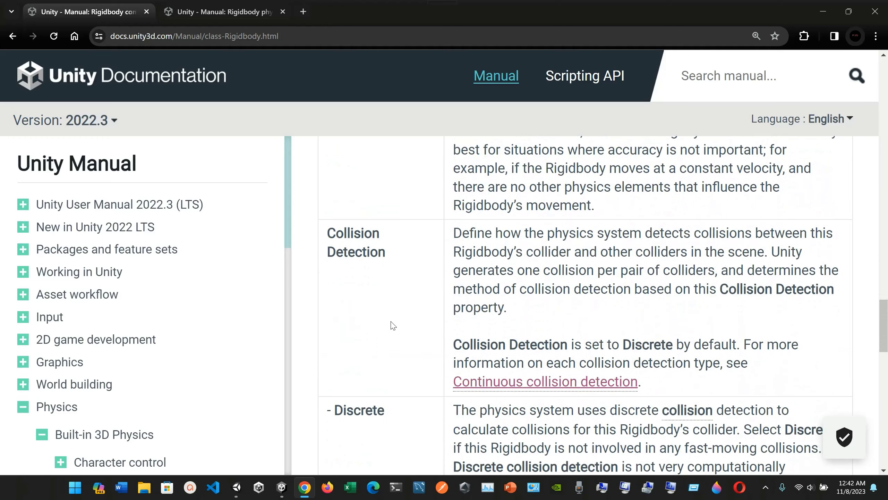
{"action": "scroll", "coordinate": [393, 315], "scroll_direction": "down", "scroll_amount": 6}
{"action": "scroll", "coordinate": [379, 363], "scroll_direction": "down", "scroll_amount": 11}
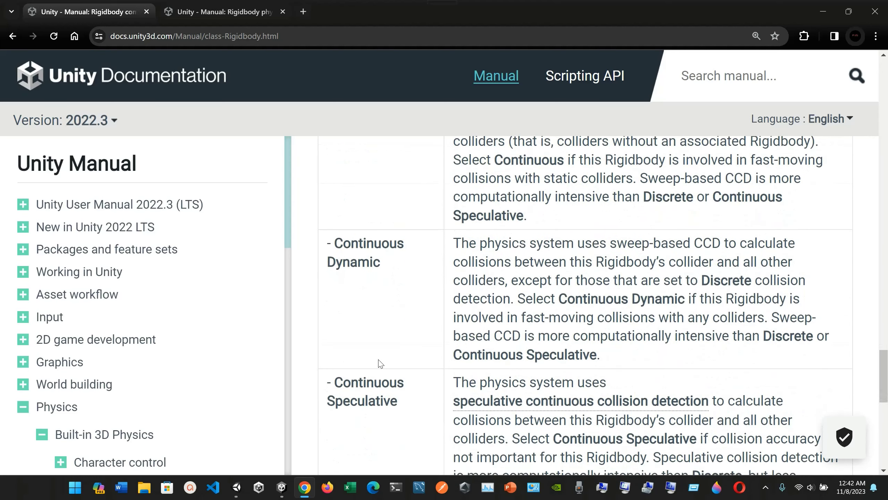
{"action": "scroll", "coordinate": [379, 363], "scroll_direction": "down", "scroll_amount": 4}
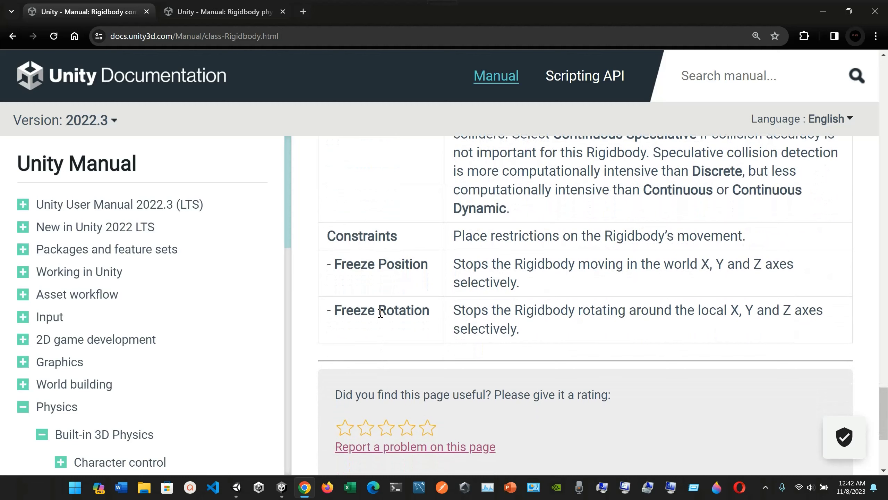
{"action": "left_click", "coordinate": [281, 487]}
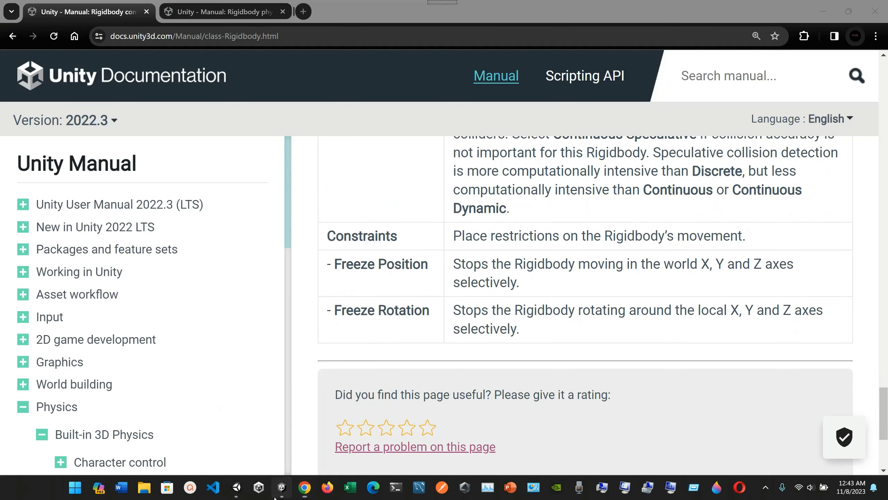
{"action": "scroll", "coordinate": [612, 272], "scroll_direction": "down", "scroll_amount": 2}
{"action": "scroll", "coordinate": [630, 231], "scroll_direction": "up", "scroll_amount": 2}
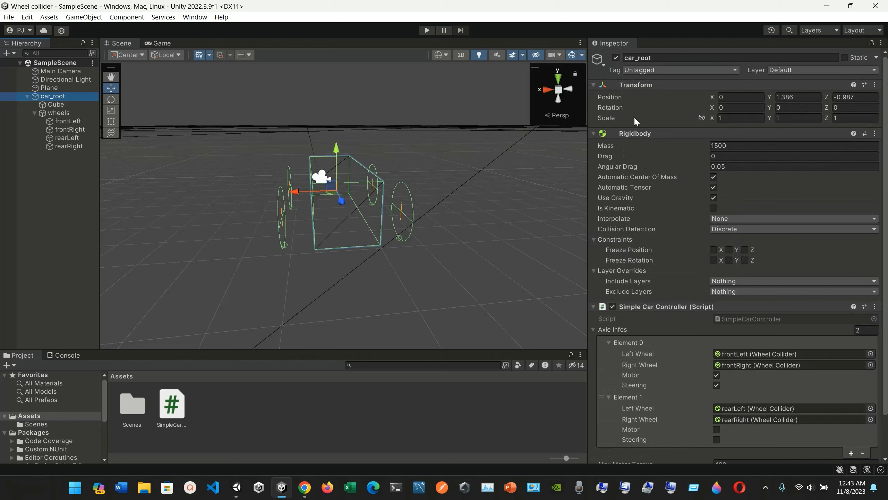
{"action": "left_click", "coordinate": [304, 488]}
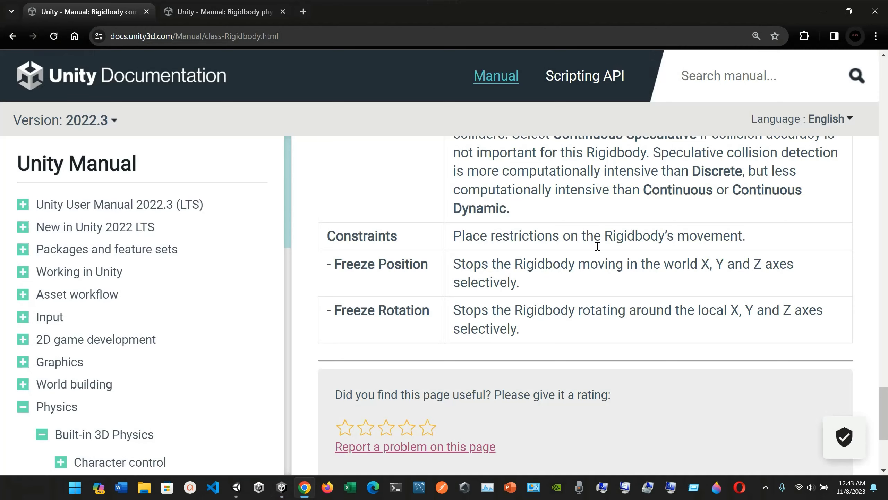
{"action": "scroll", "coordinate": [759, 365], "scroll_direction": "down", "scroll_amount": 5}
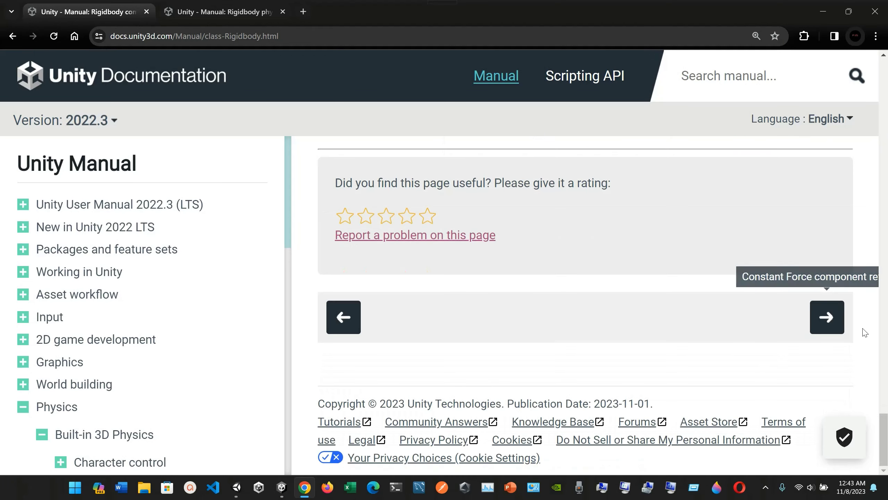
Open the Constant Force page and review Force, Relative Force, Torque and Relative Torque.
{"action": "left_click", "coordinate": [826, 317]}
{"action": "scroll", "coordinate": [549, 280], "scroll_direction": "down", "scroll_amount": 3}
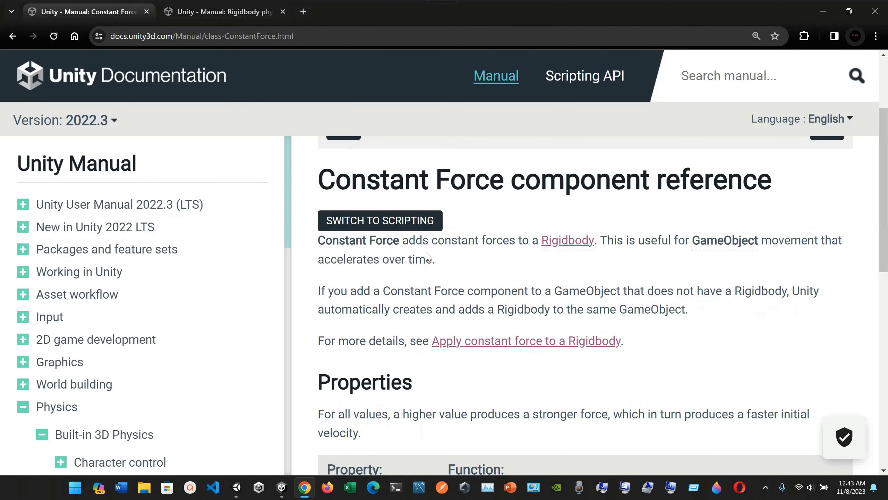
{"action": "scroll", "coordinate": [391, 326], "scroll_direction": "down", "scroll_amount": 4}
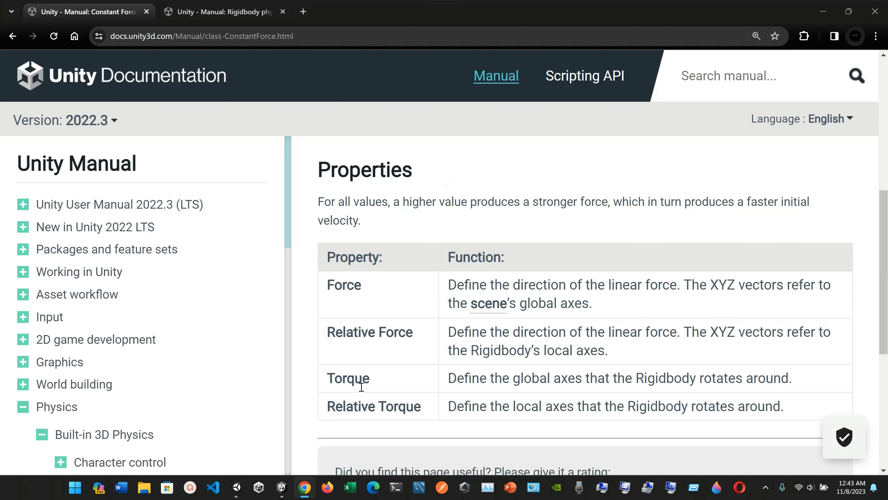
{"action": "scroll", "coordinate": [360, 386], "scroll_direction": "down", "scroll_amount": 4}
{"action": "scroll", "coordinate": [360, 388], "scroll_direction": "up", "scroll_amount": 3}
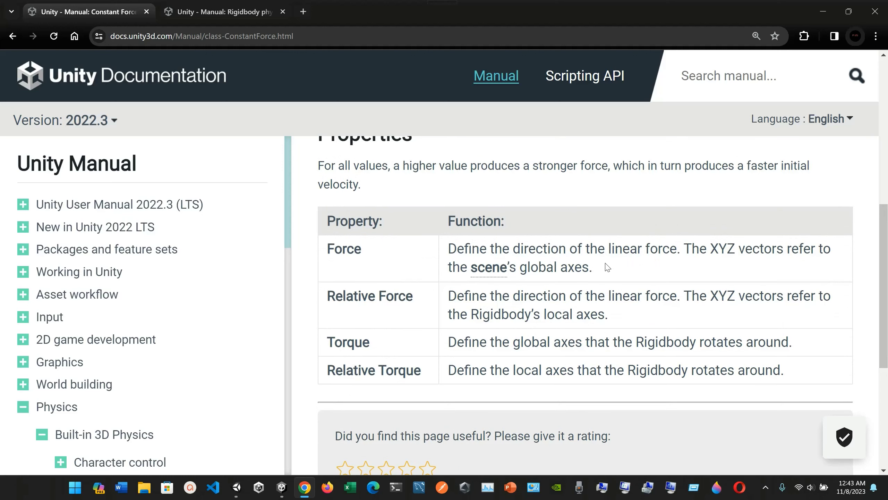
{"action": "scroll", "coordinate": [608, 267], "scroll_direction": "up", "scroll_amount": 1}
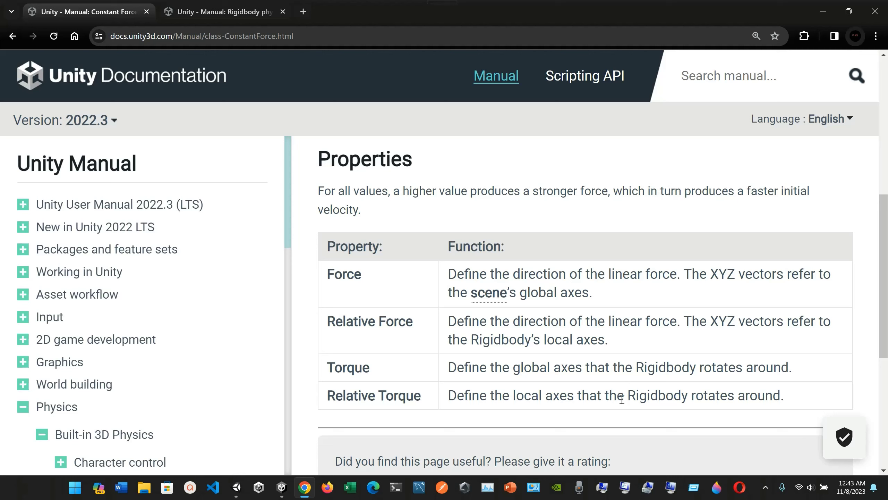
{"action": "scroll", "coordinate": [545, 276], "scroll_direction": "up", "scroll_amount": 3}
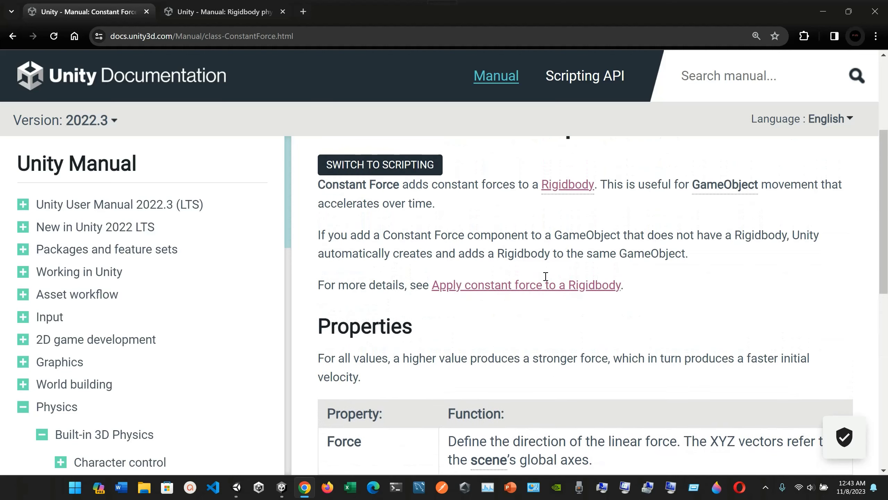
{"action": "scroll", "coordinate": [189, 334], "scroll_direction": "down", "scroll_amount": 3}
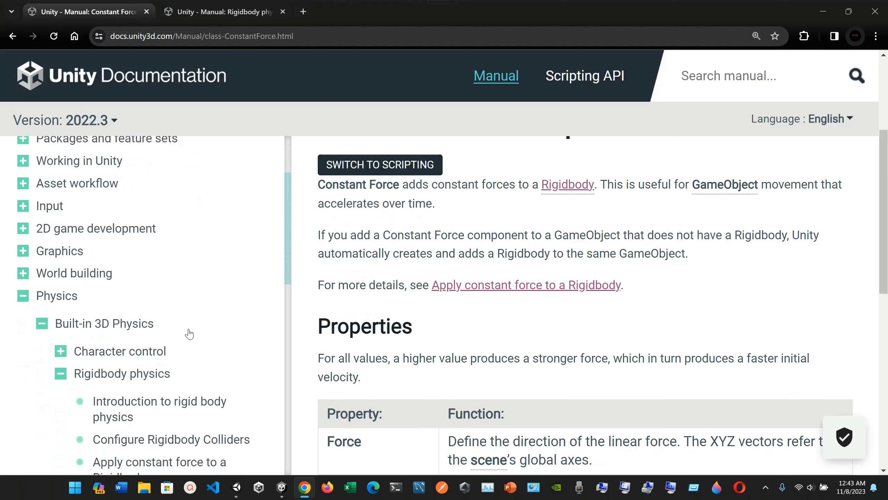